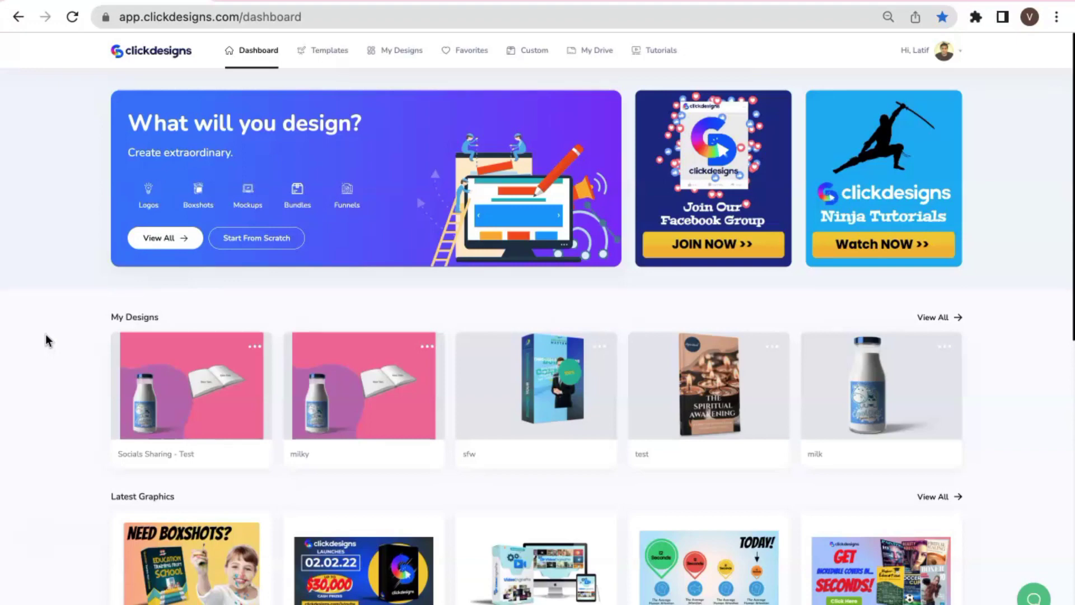
- Open the profile avatar dropdown at the top right of the dashboard
scroll(643, 394, "down", 1)
scroll(643, 394, "up", 1)
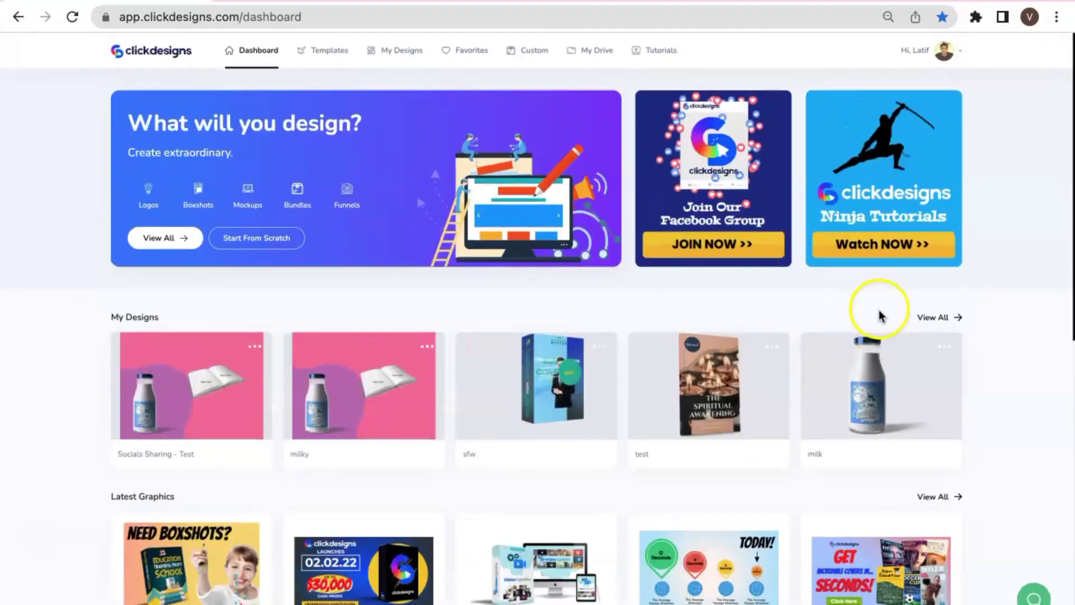
left_click(947, 53)
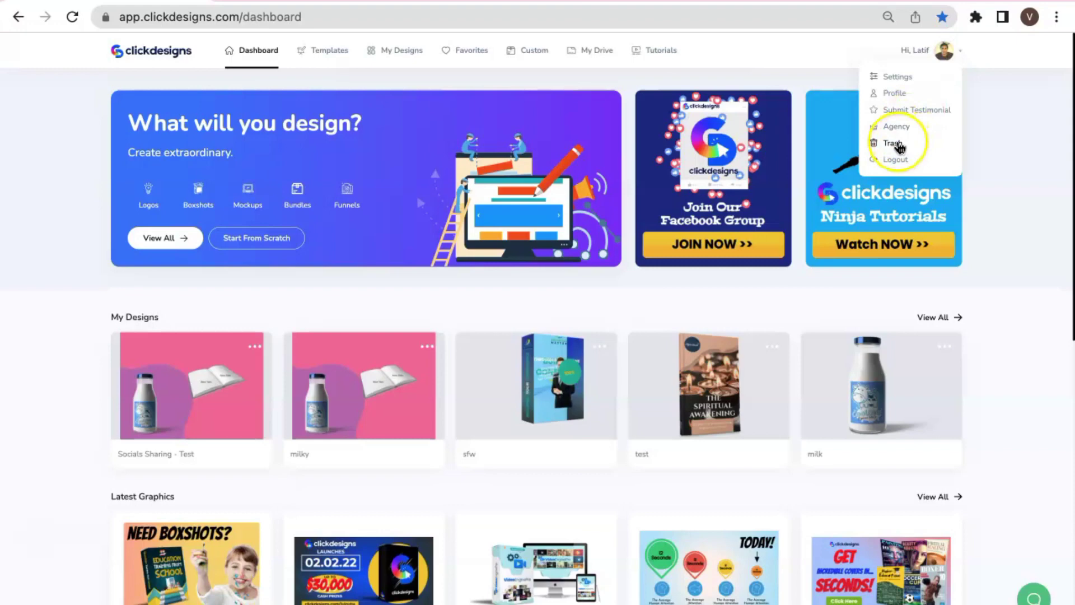
left_click(962, 55)
left_click(959, 52)
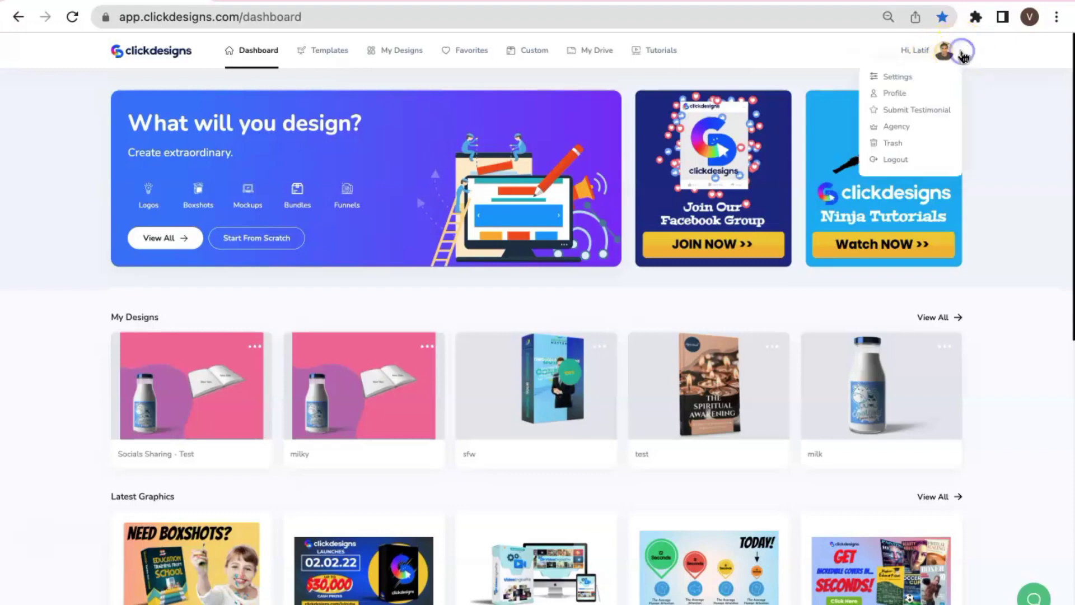
- Open Trash and check that the Themes, Bundles, Custom and Bundle Template tabs are empty
left_click(892, 144)
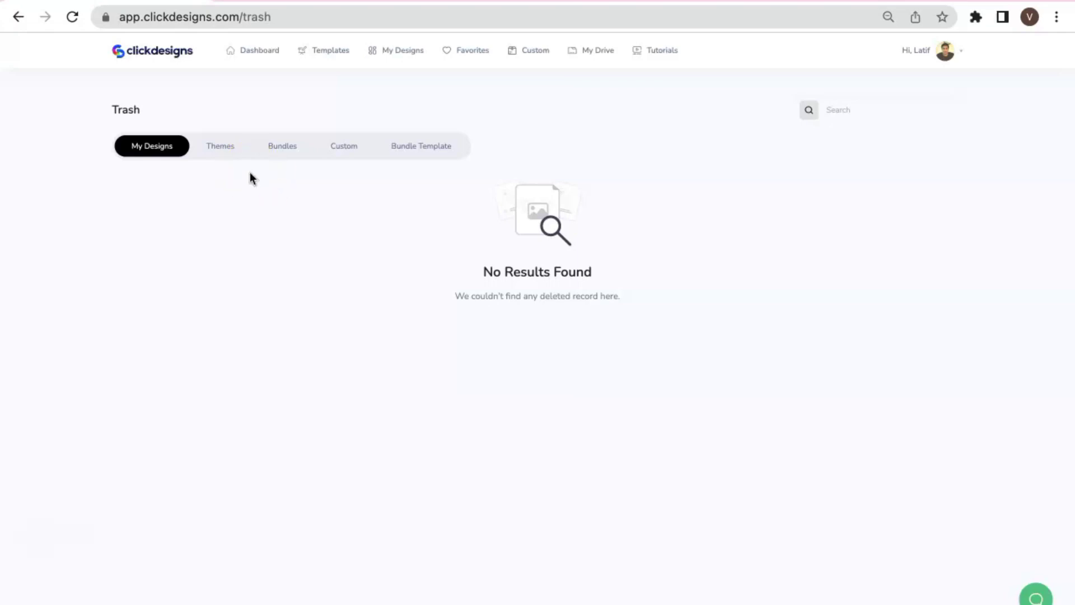
left_click(223, 146)
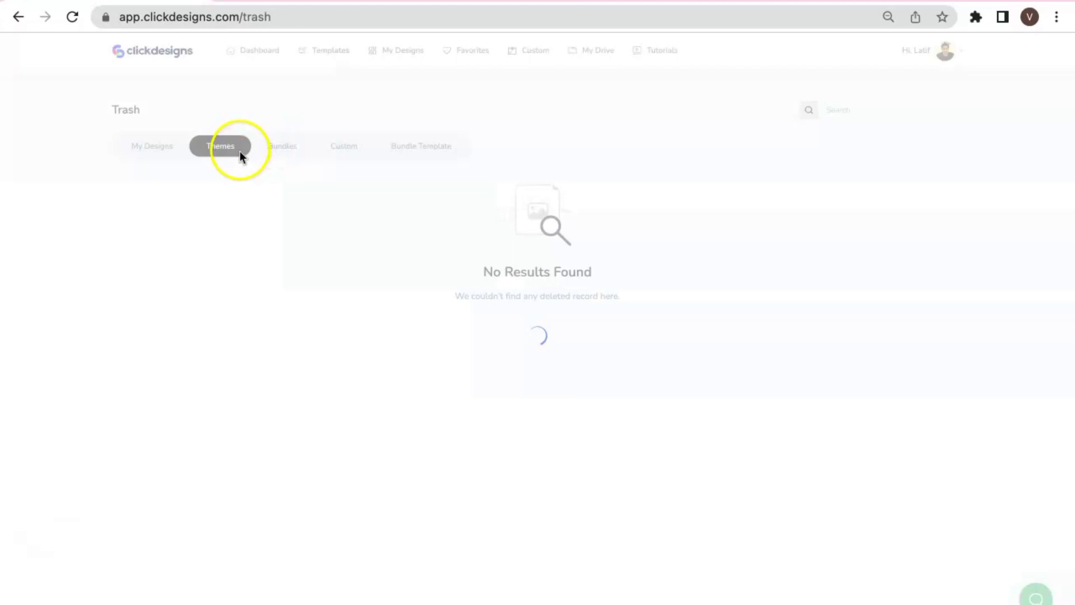
left_click(274, 156)
left_click(341, 154)
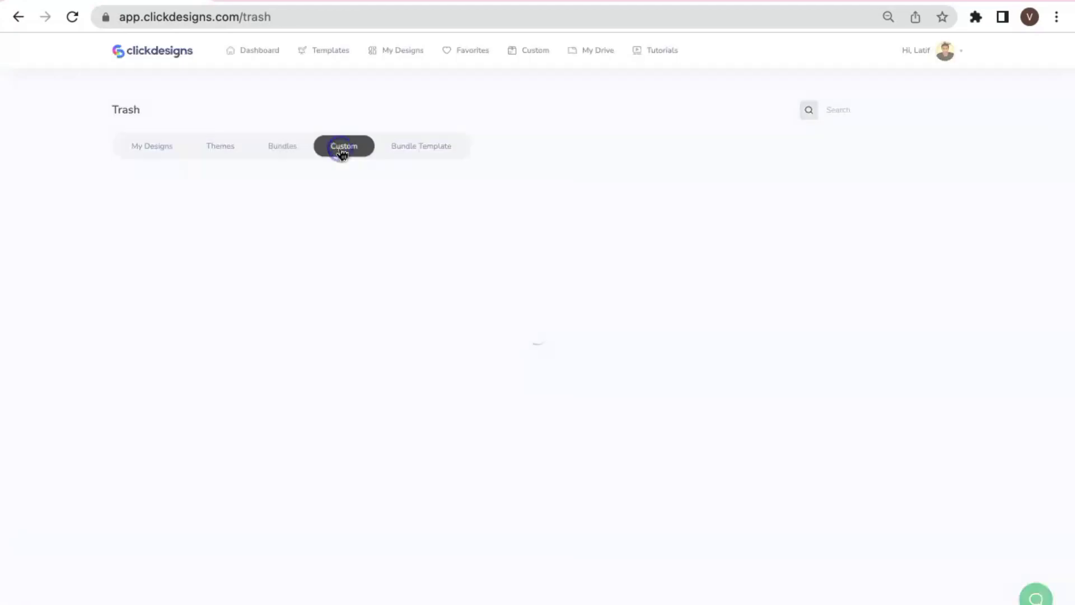
left_click(411, 154)
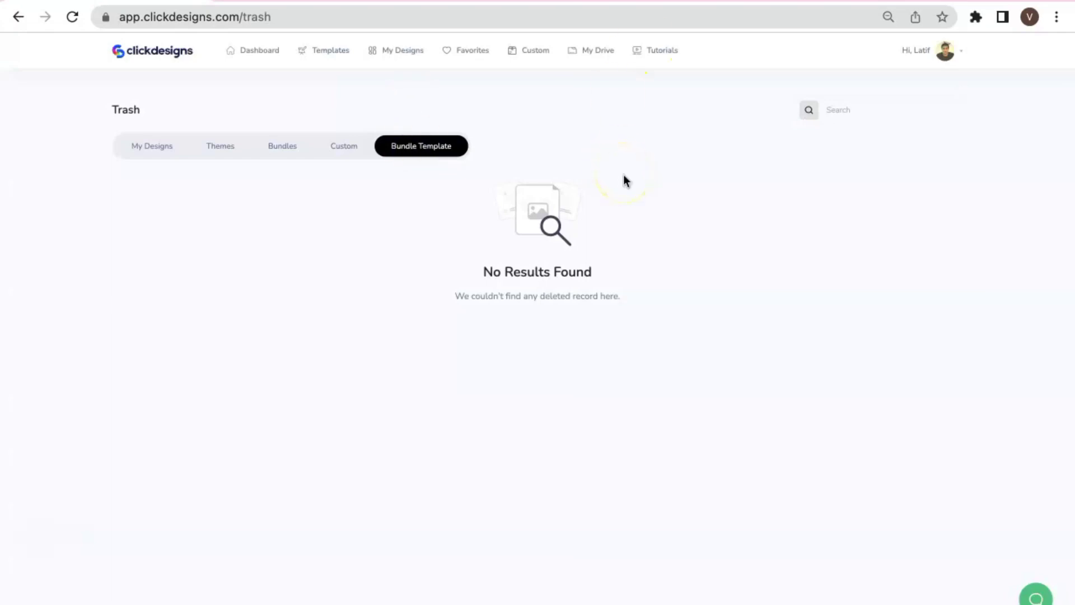
left_click(402, 63)
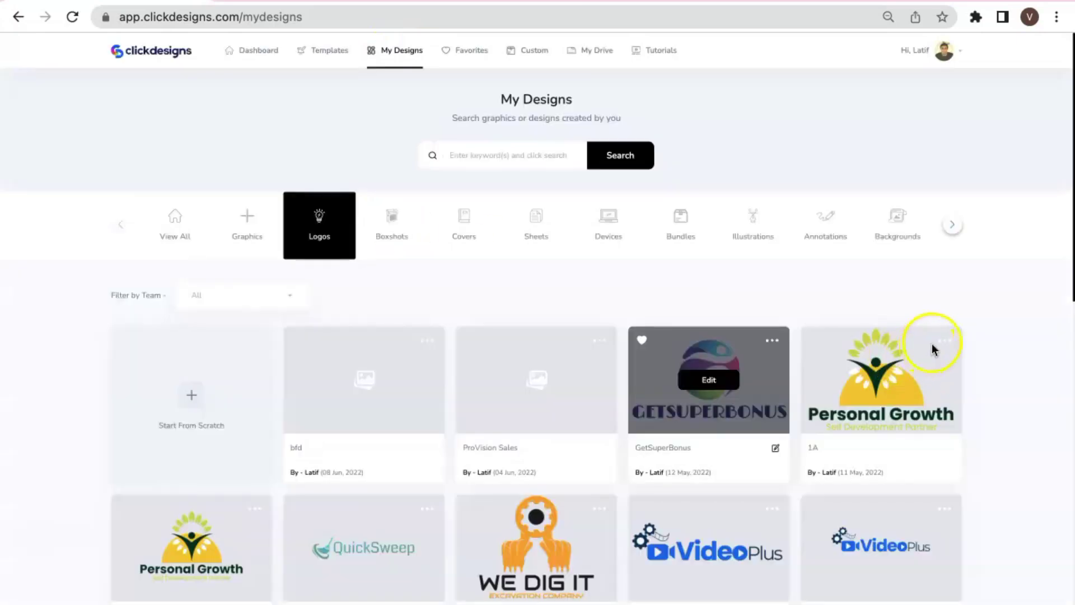
- Delete the 1A logo from the Logos designs
left_click(944, 340)
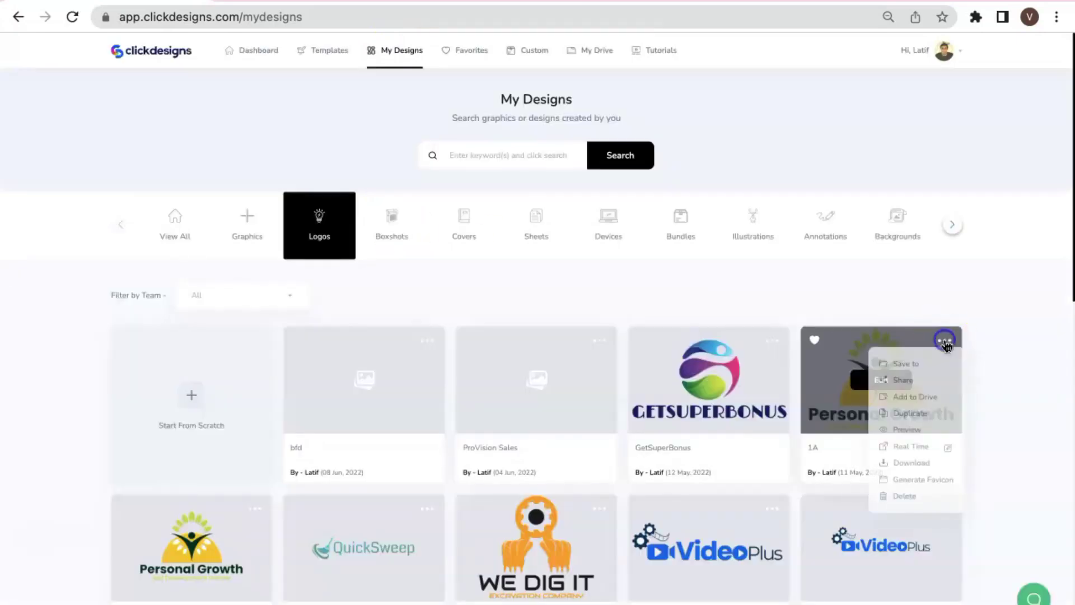
left_click(903, 499)
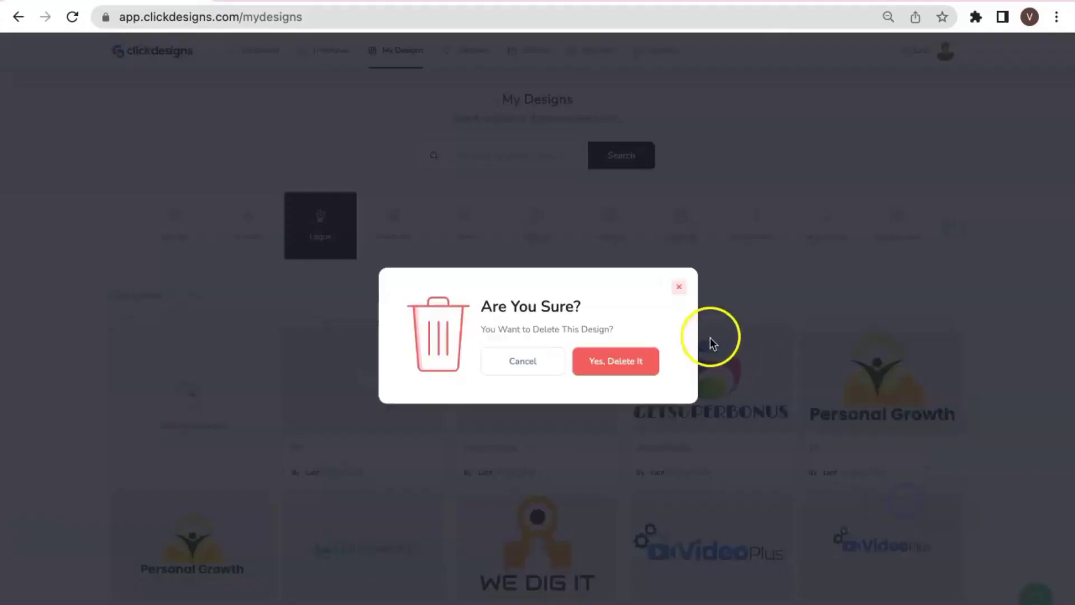
left_click(645, 363)
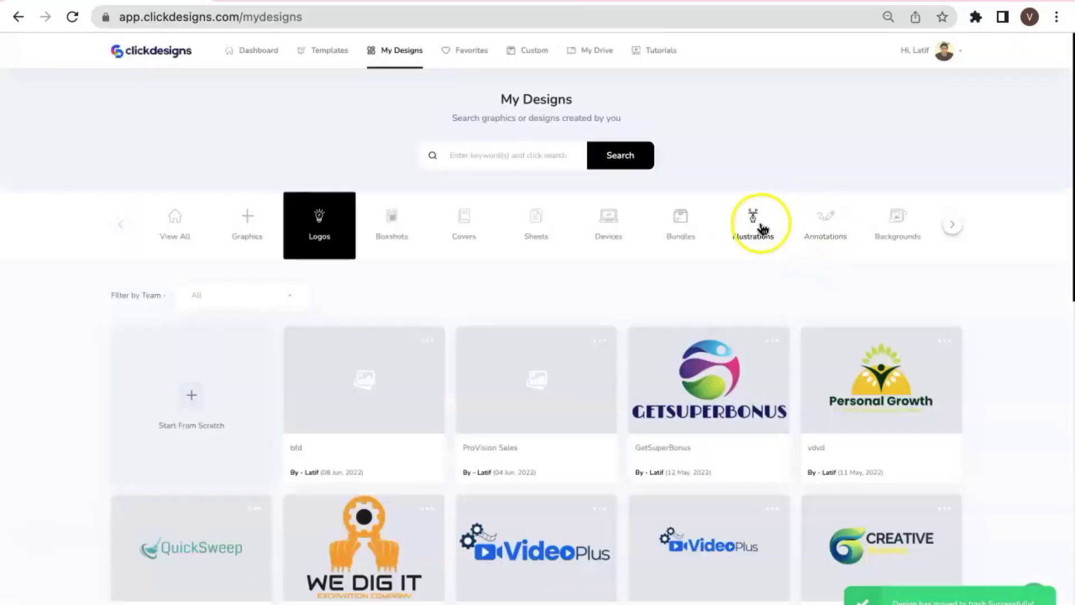
- Delete the h h design from the Illustrations gallery
left_click(763, 229)
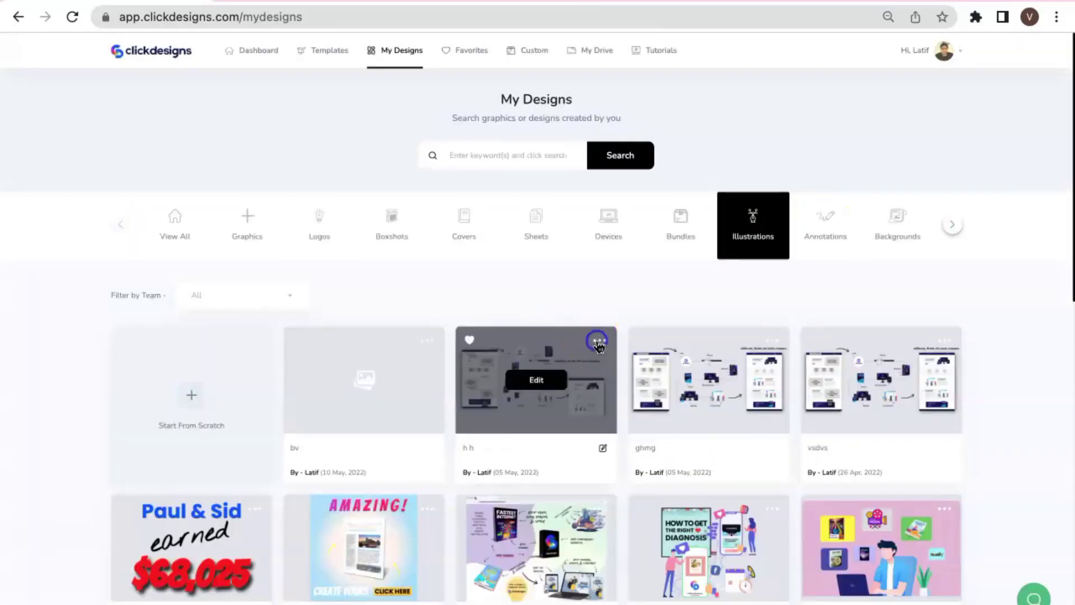
left_click(600, 340)
left_click(577, 480)
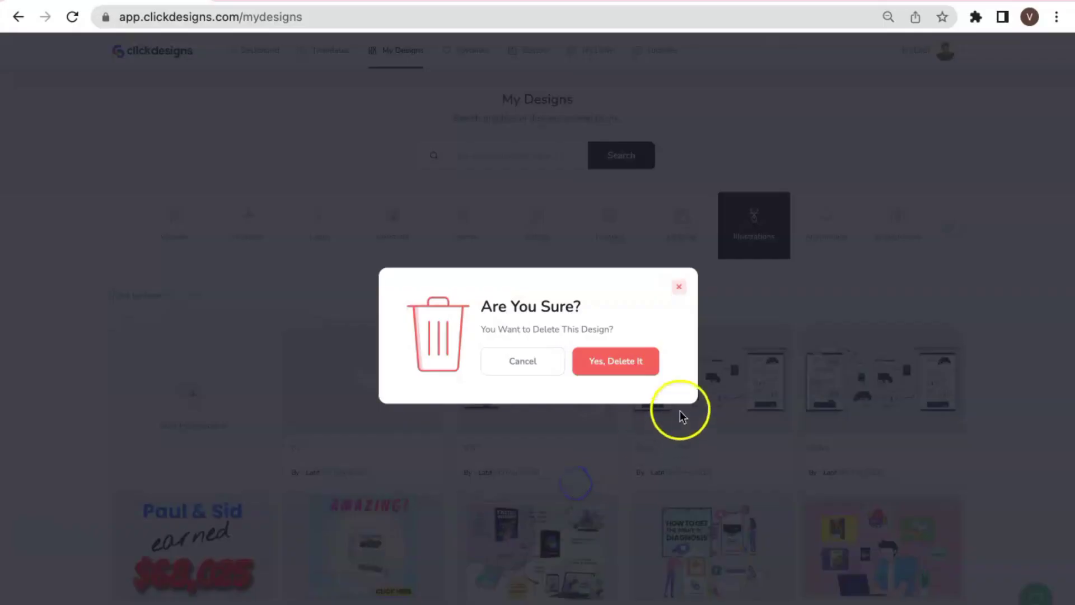
left_click(638, 366)
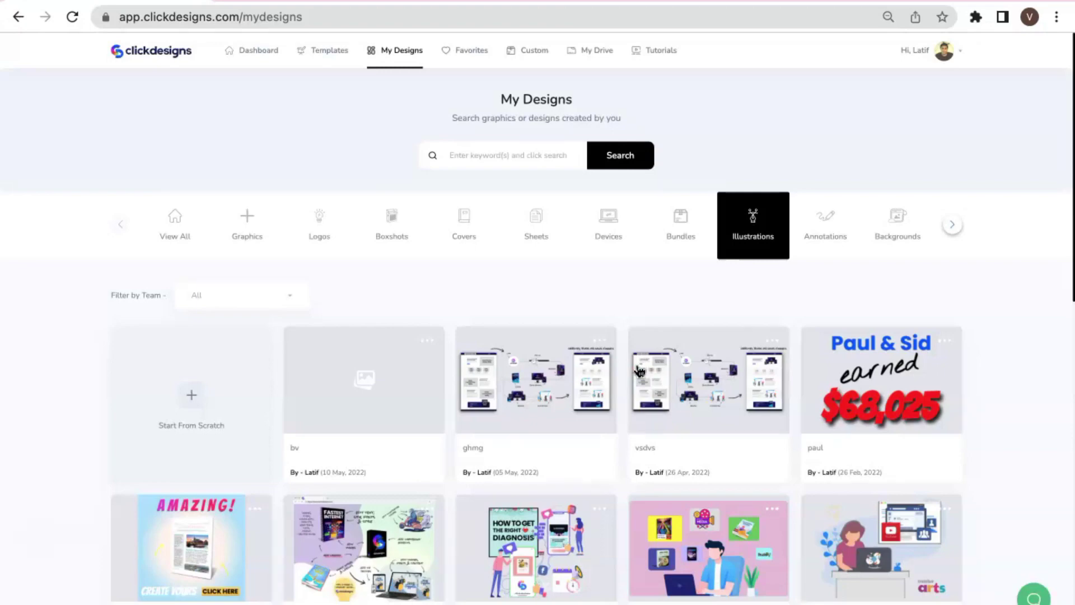
- Delete the dhdhb design from the Bundles category
left_click(683, 224)
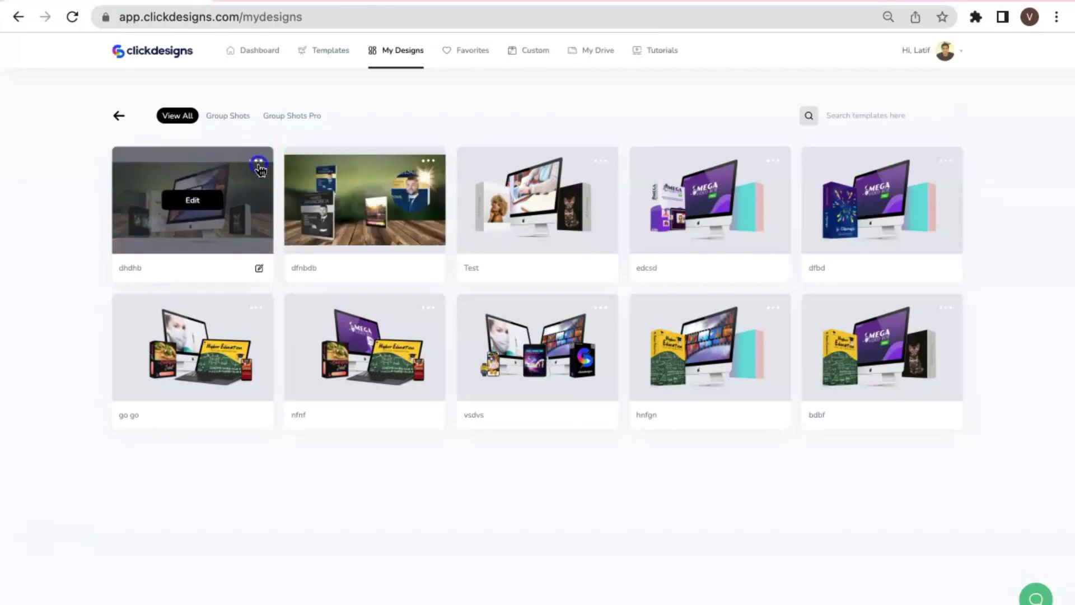
left_click(256, 161)
left_click(233, 268)
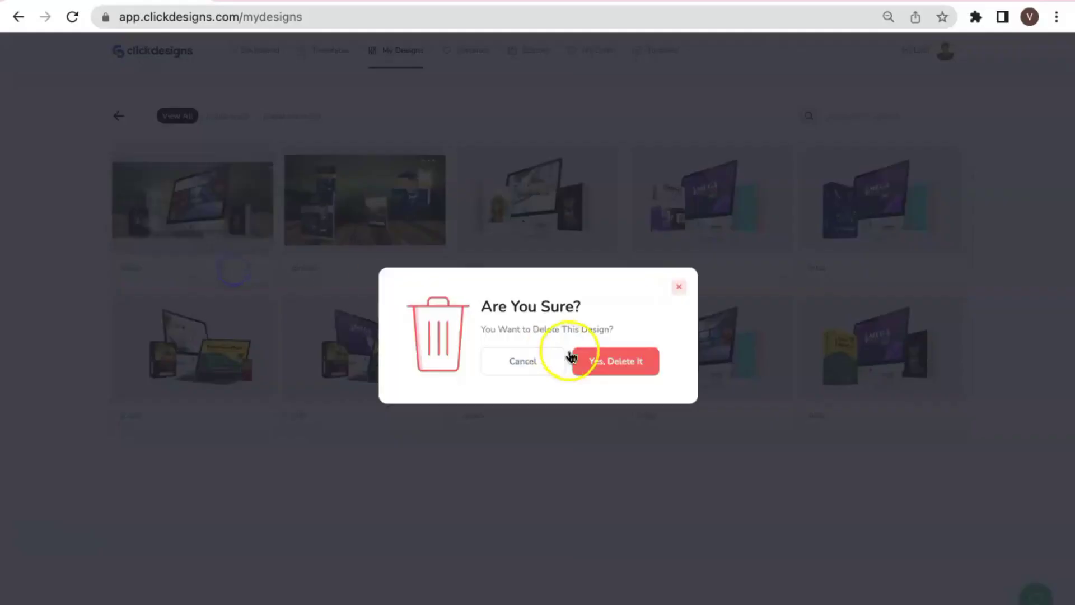
left_click(620, 364)
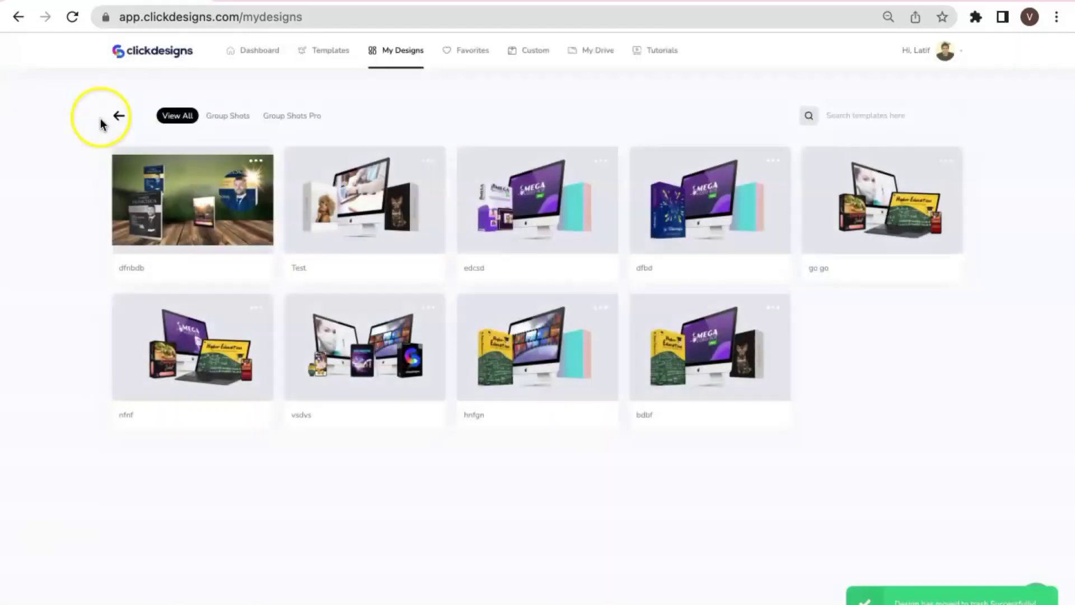
- Delete the Cloud Theme from the Themes list
left_click(120, 116)
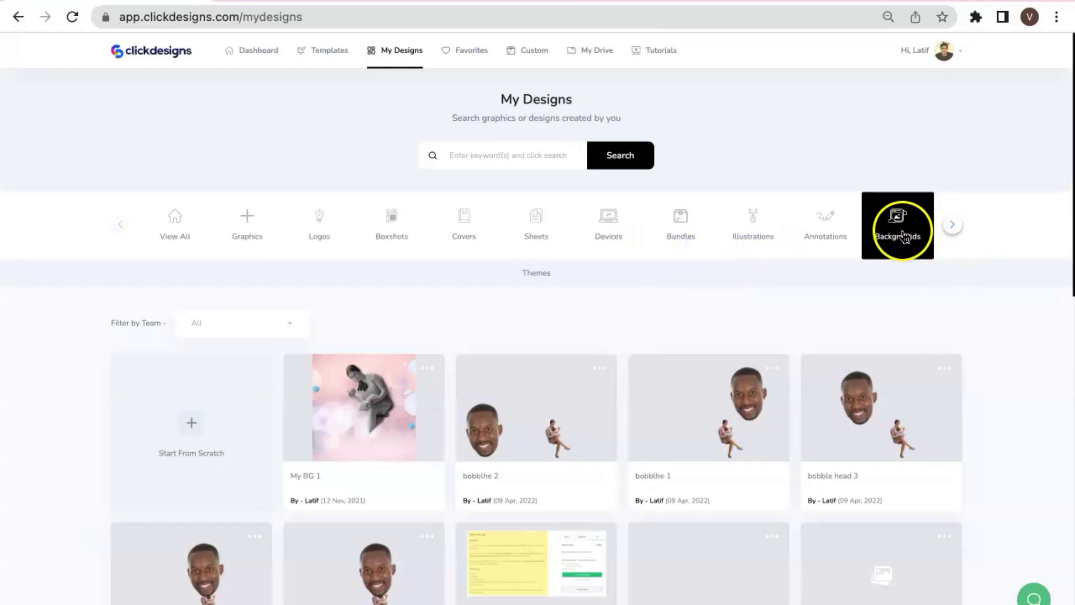
left_click(536, 271)
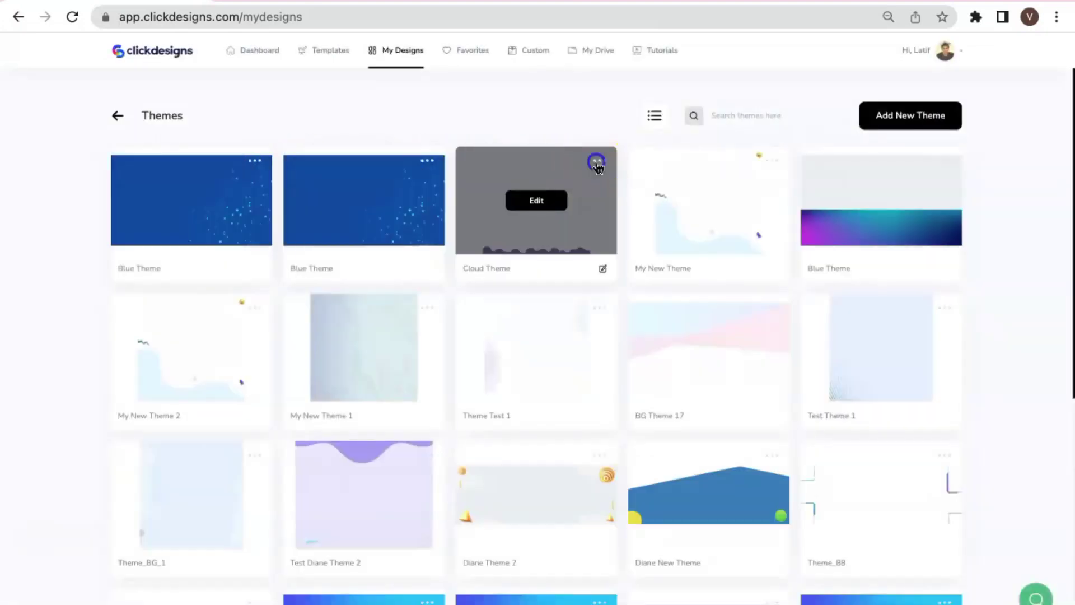
left_click(597, 163)
left_click(585, 250)
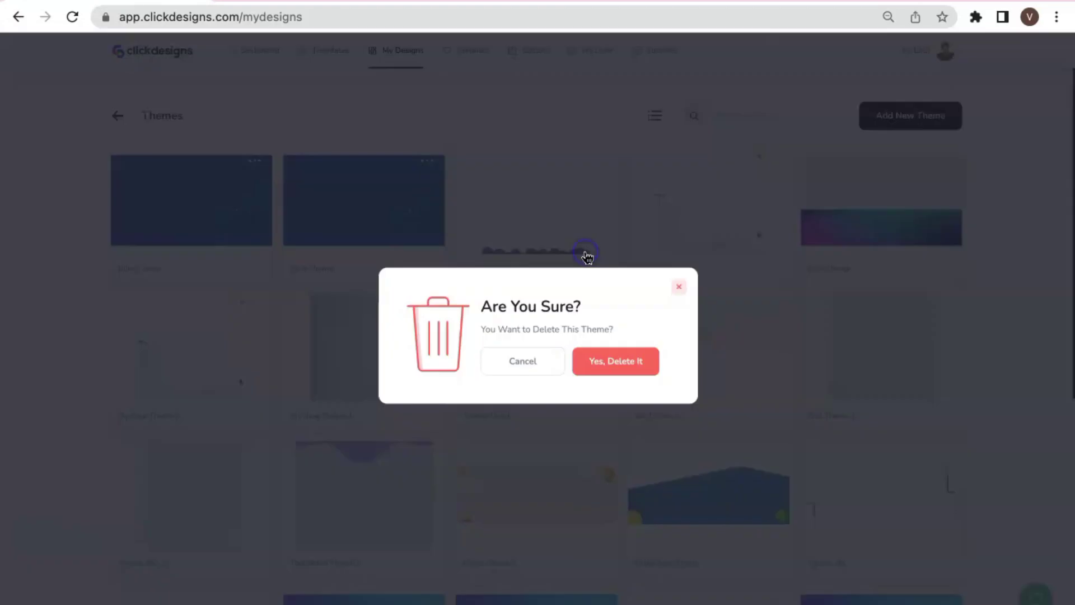
left_click(605, 369)
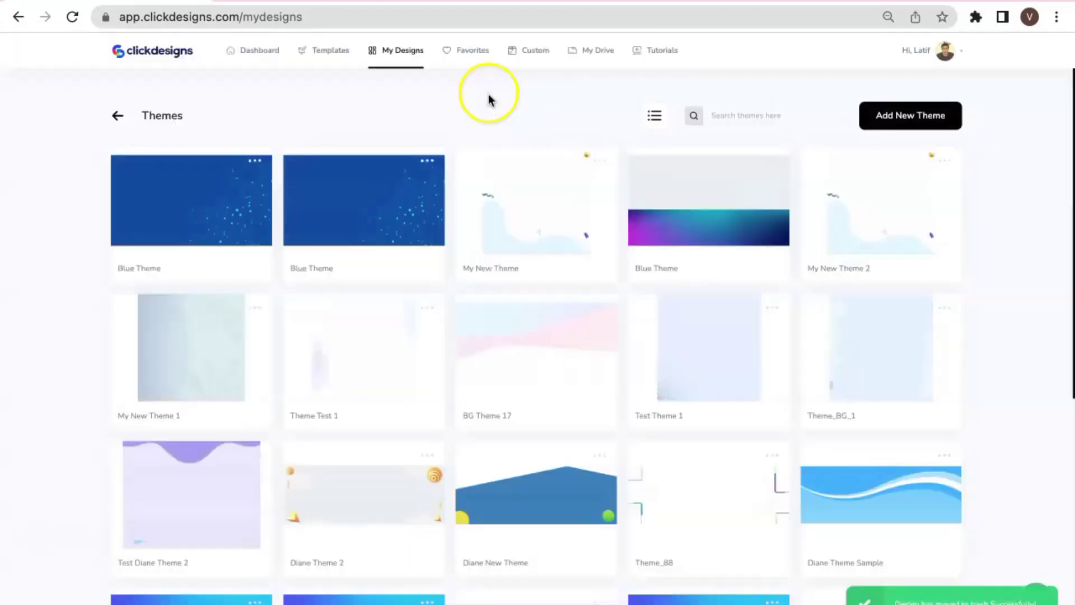
- Delete the vsavsa bundle from the custom bundles page
left_click(526, 59)
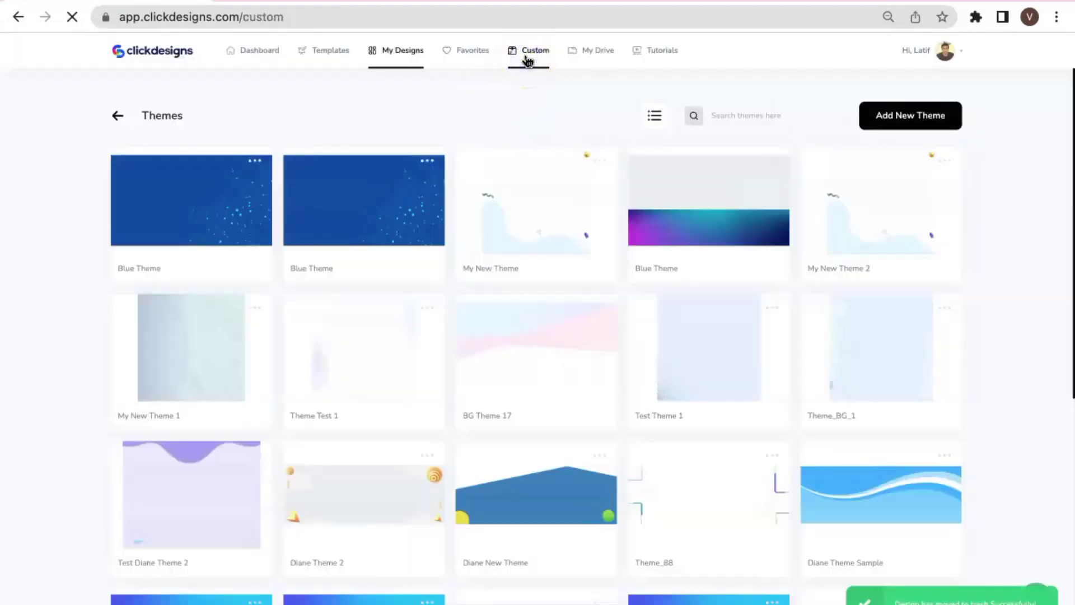
left_click(526, 62)
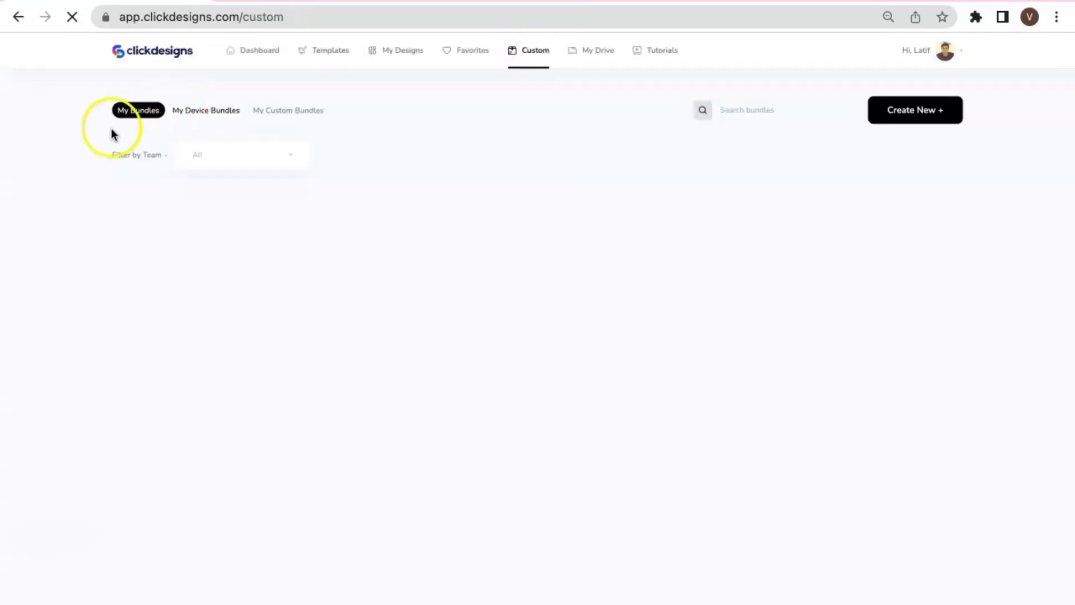
scroll(560, 314, "down", 10)
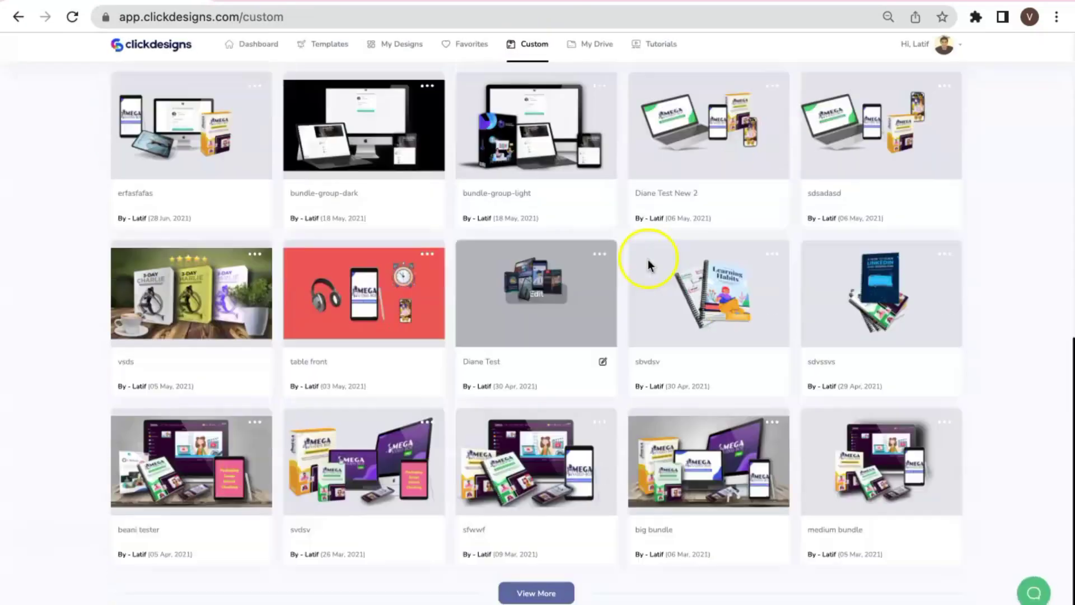
scroll(647, 260, "up", 10)
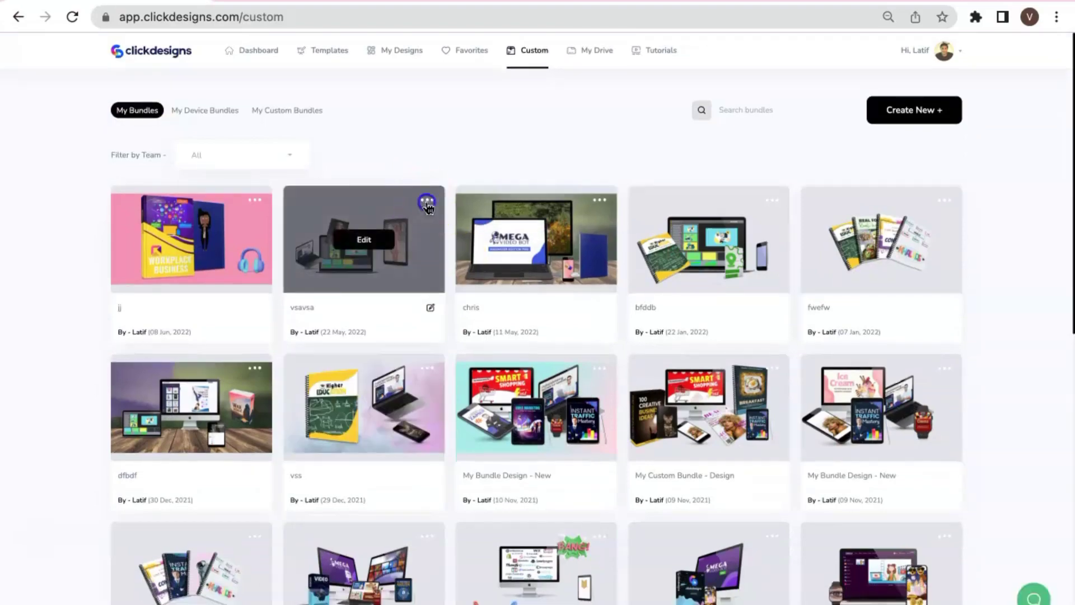
left_click(426, 202)
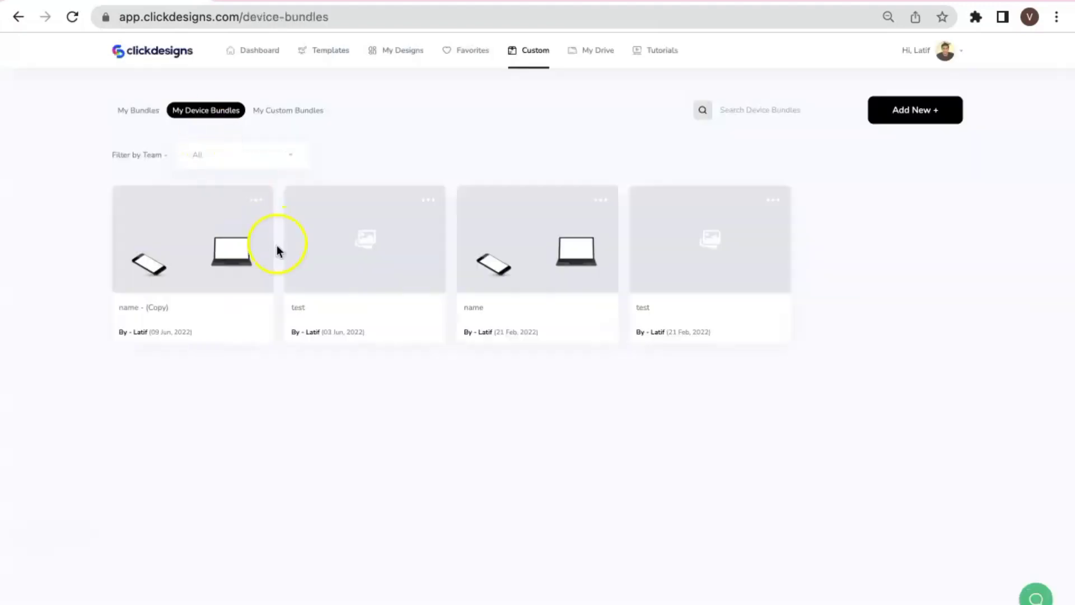
- Move the name - (Copy) device bundle to the trash
left_click(257, 201)
left_click(240, 257)
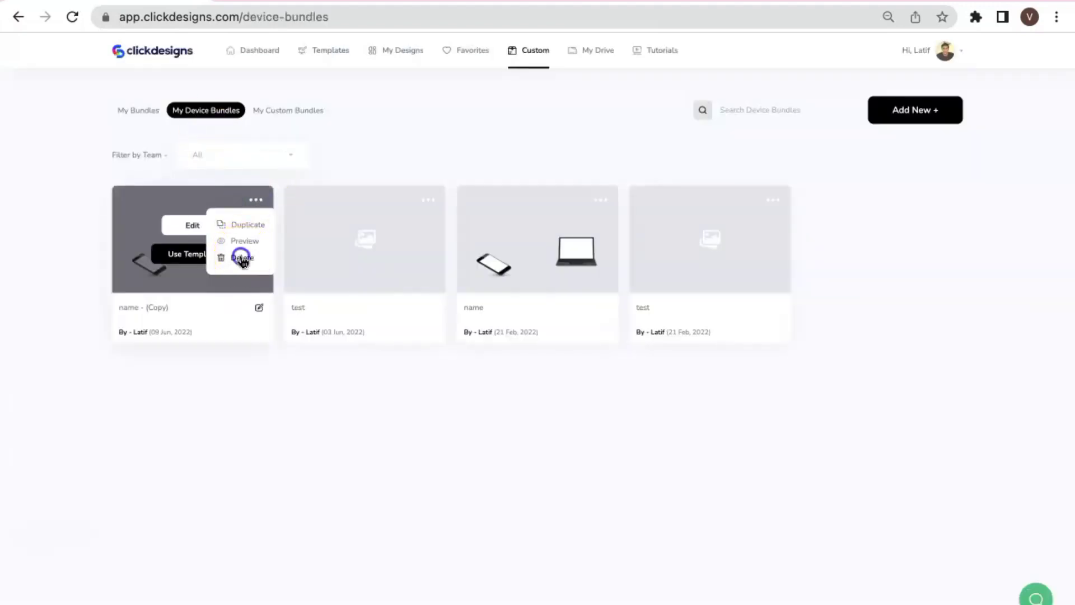
left_click(609, 361)
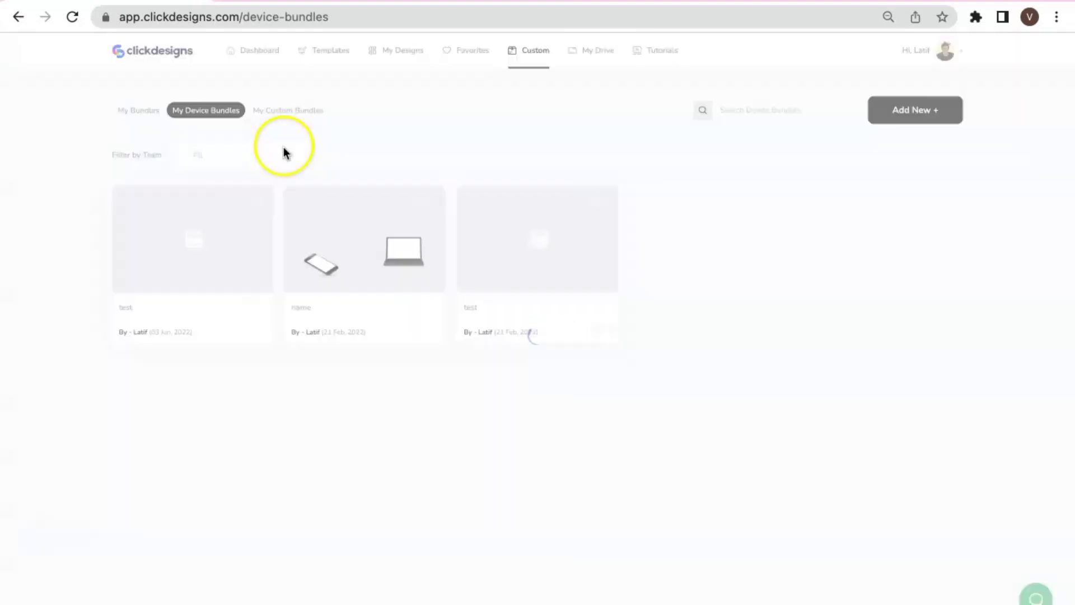
left_click(284, 111)
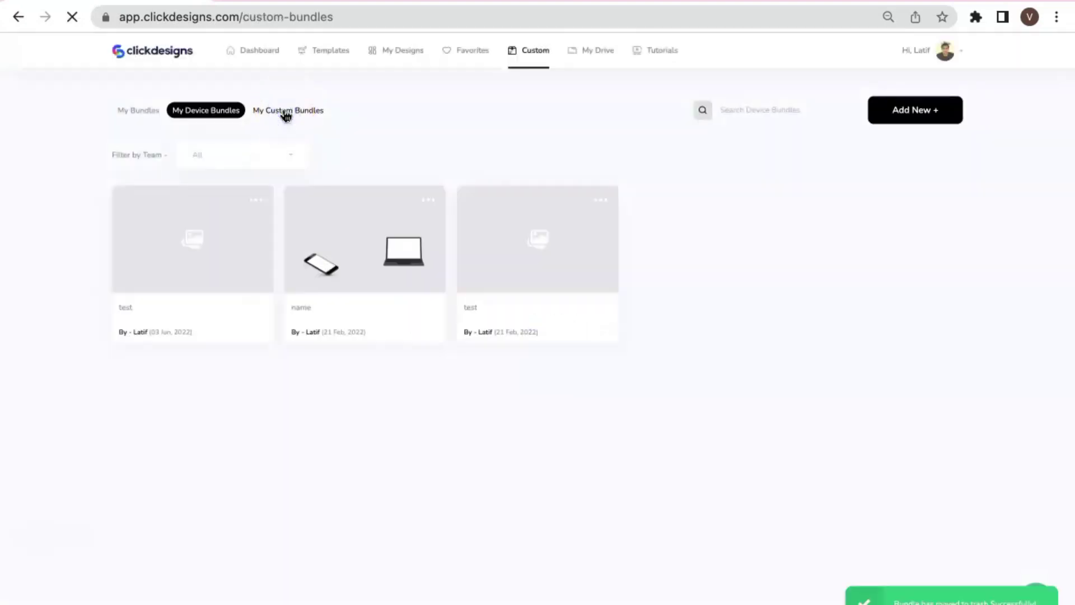
- Delete the Chris card from My Custom Bundles, confirming with Delete It
left_click(288, 115)
left_click(489, 229)
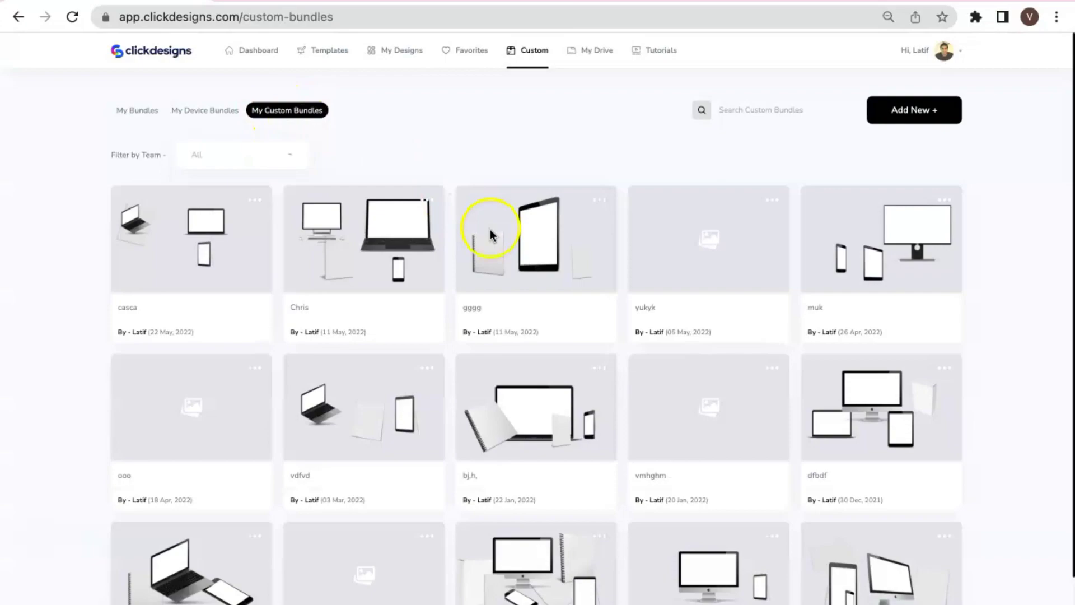
left_click(427, 201)
left_click(421, 258)
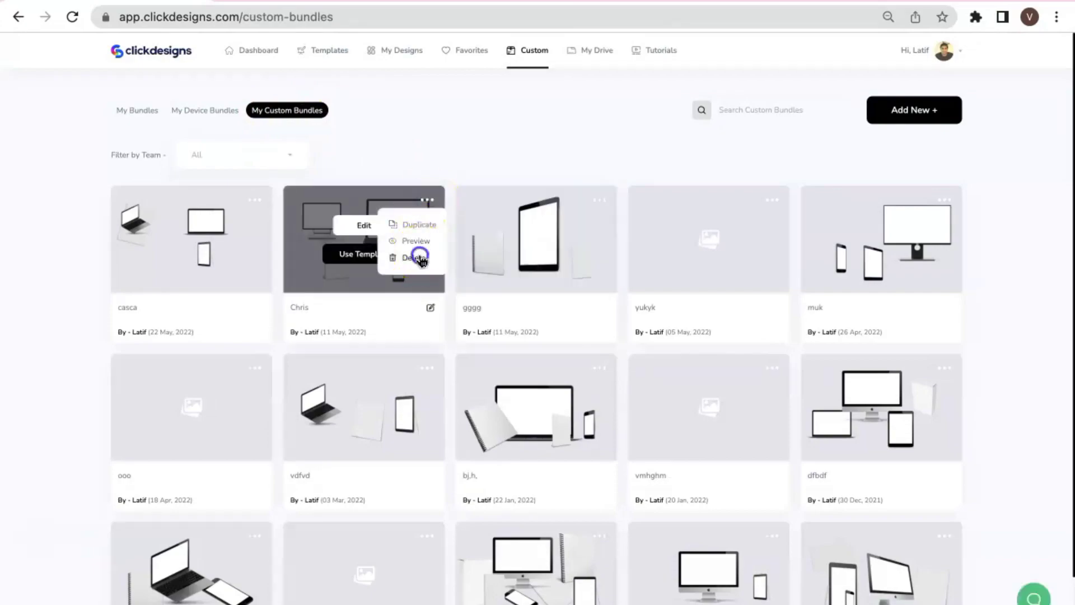
left_click(591, 360)
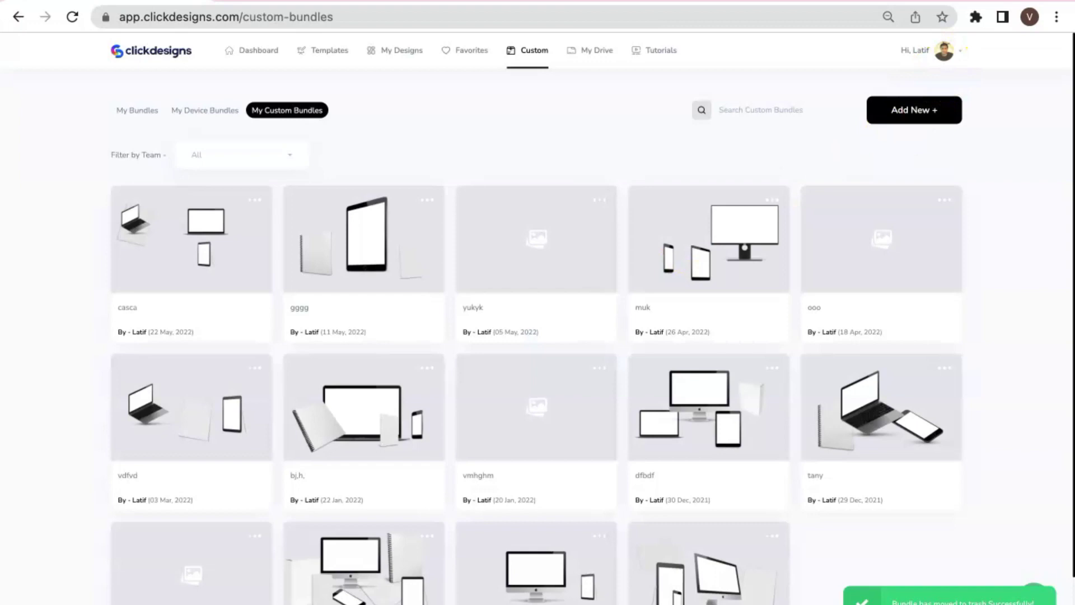
- Open the Trash page from the avatar menu
left_click(961, 53)
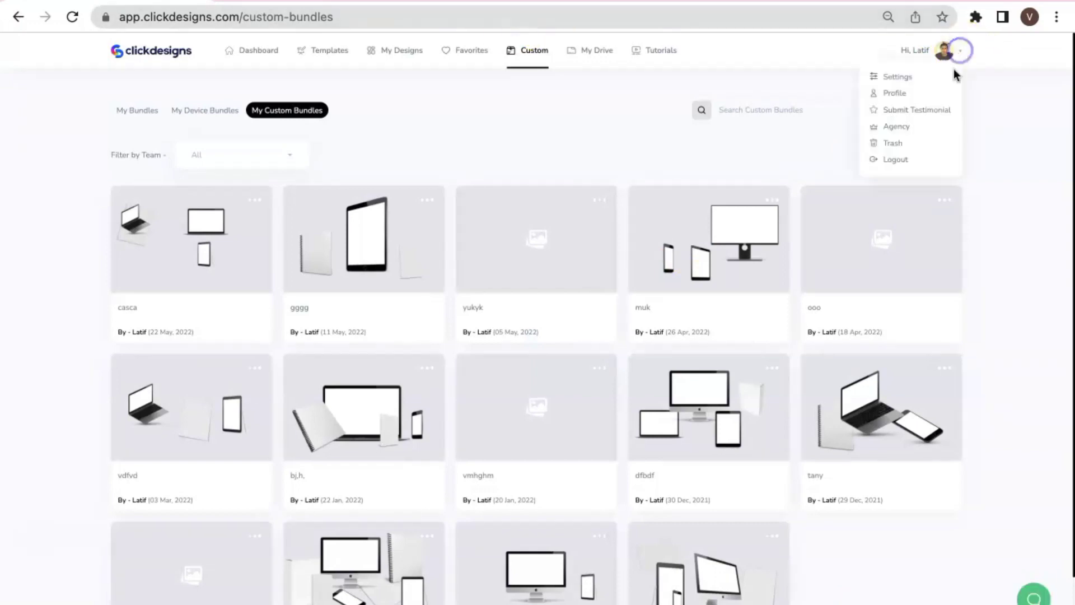
left_click(900, 140)
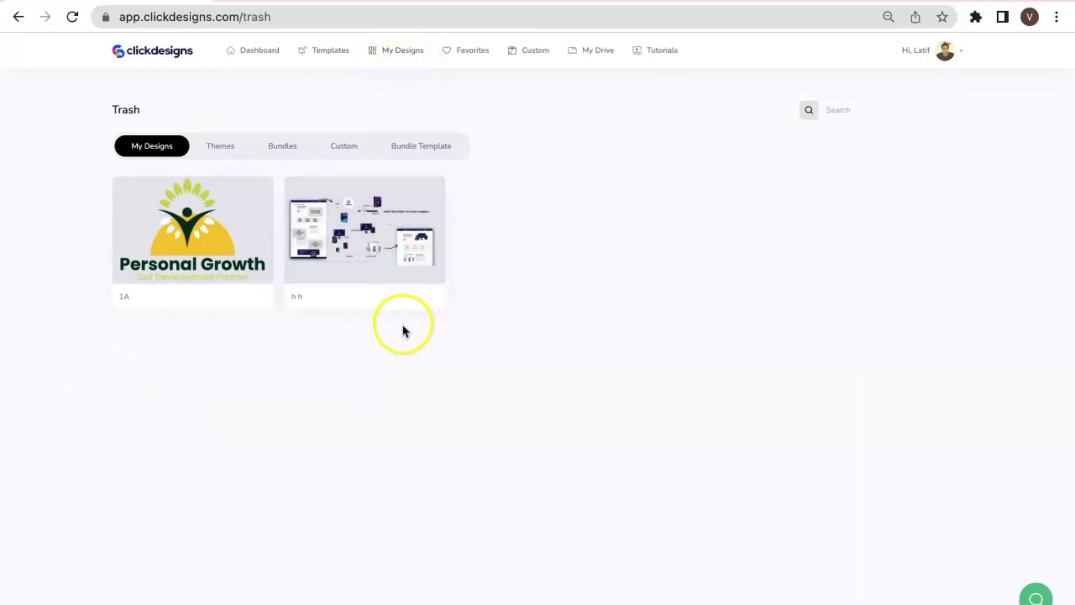
mouse_move(179, 212)
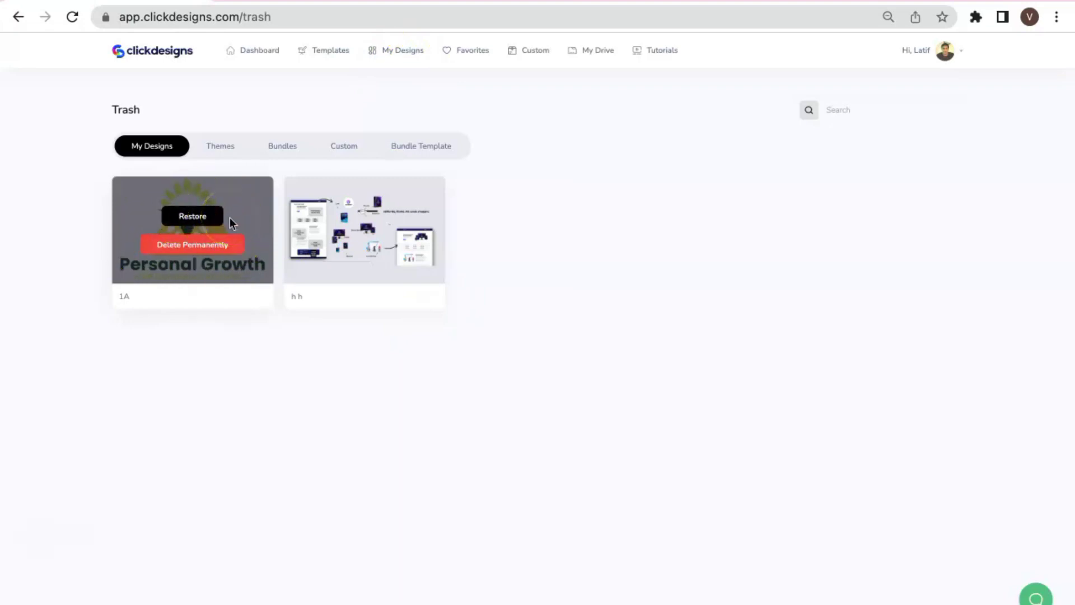
left_click(192, 222)
left_click(192, 245)
- Restore the 1A and h h designs, confirming each with 'Yes, Restore it'
left_click(192, 216)
left_click(628, 361)
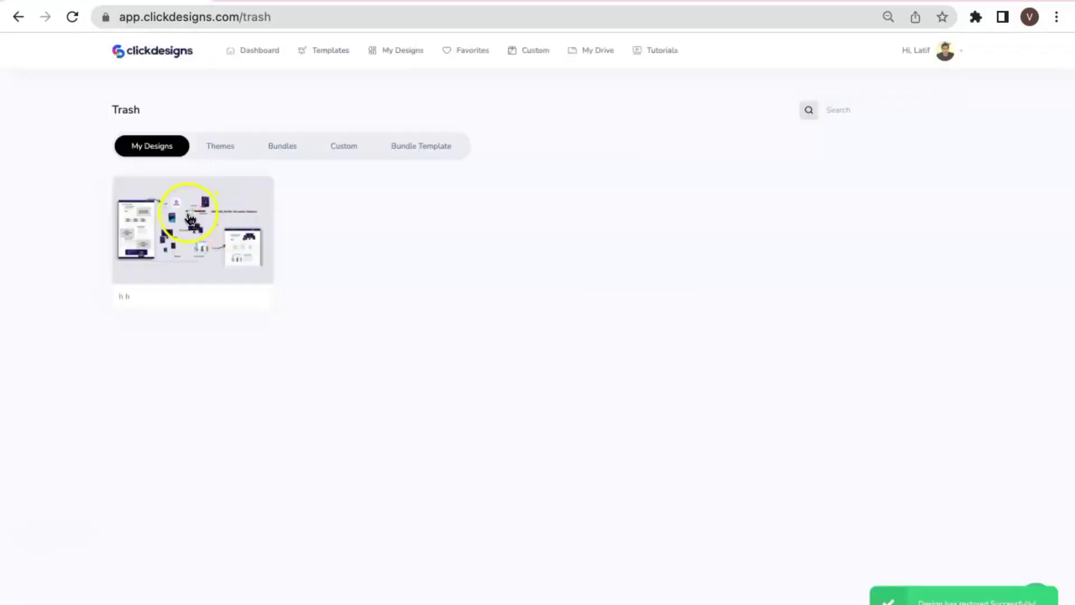
left_click(188, 218)
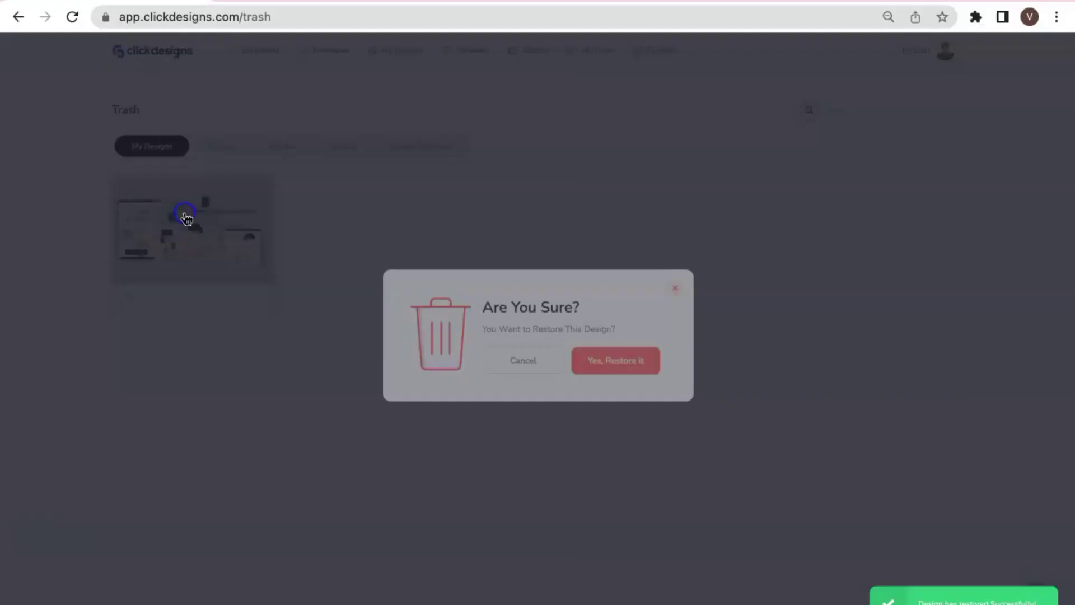
left_click(620, 371)
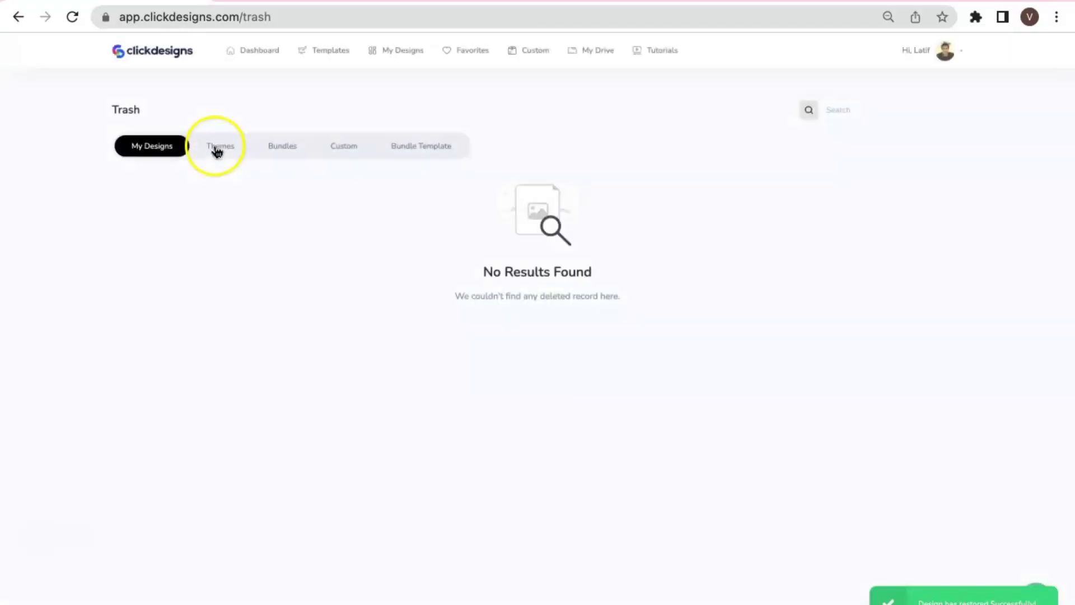
- Permanently delete the Cloud Theme from the Themes trash
left_click(219, 147)
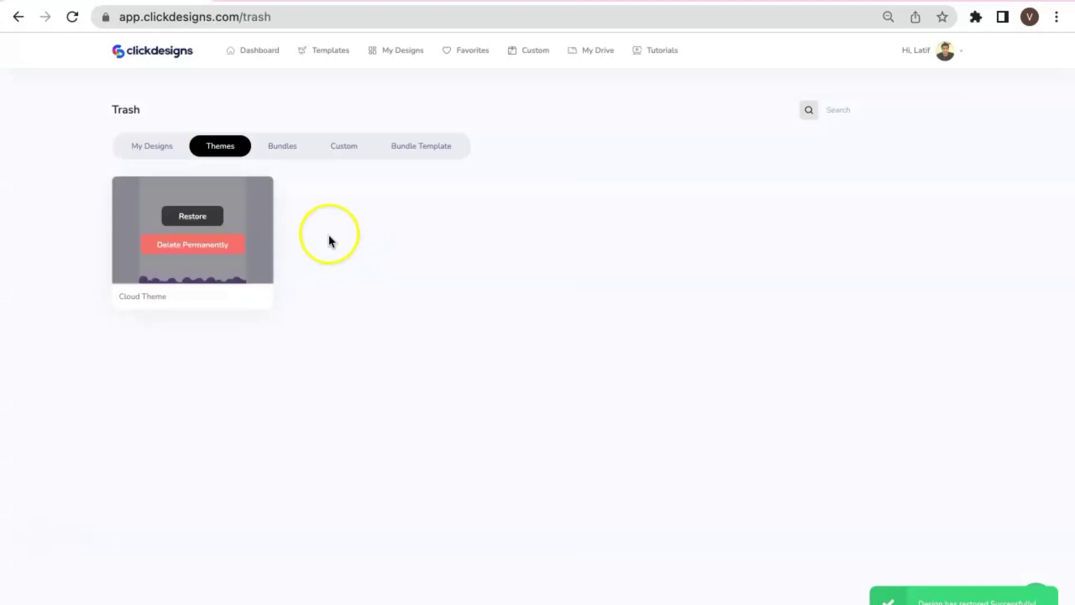
left_click(216, 251)
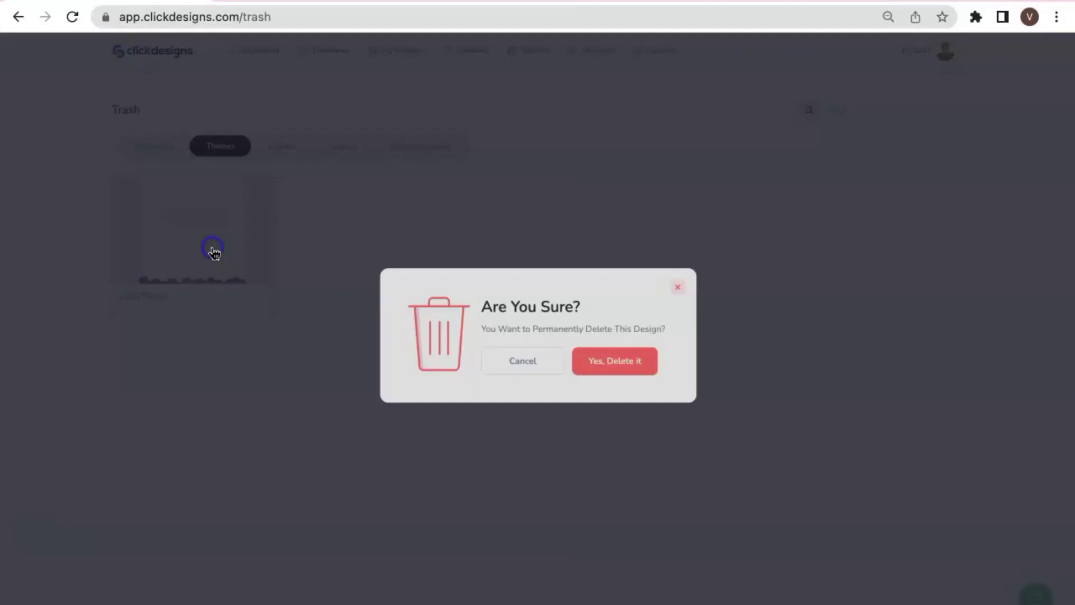
left_click(607, 363)
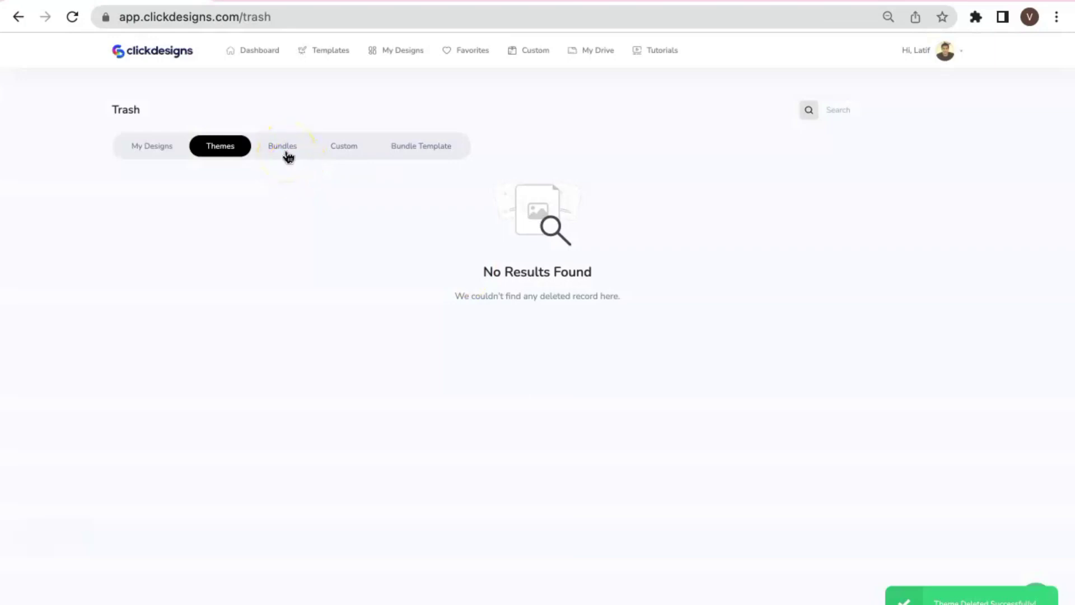
- Restore the dhdhb bundle and the vsavsa custom bundle from the trash
left_click(287, 156)
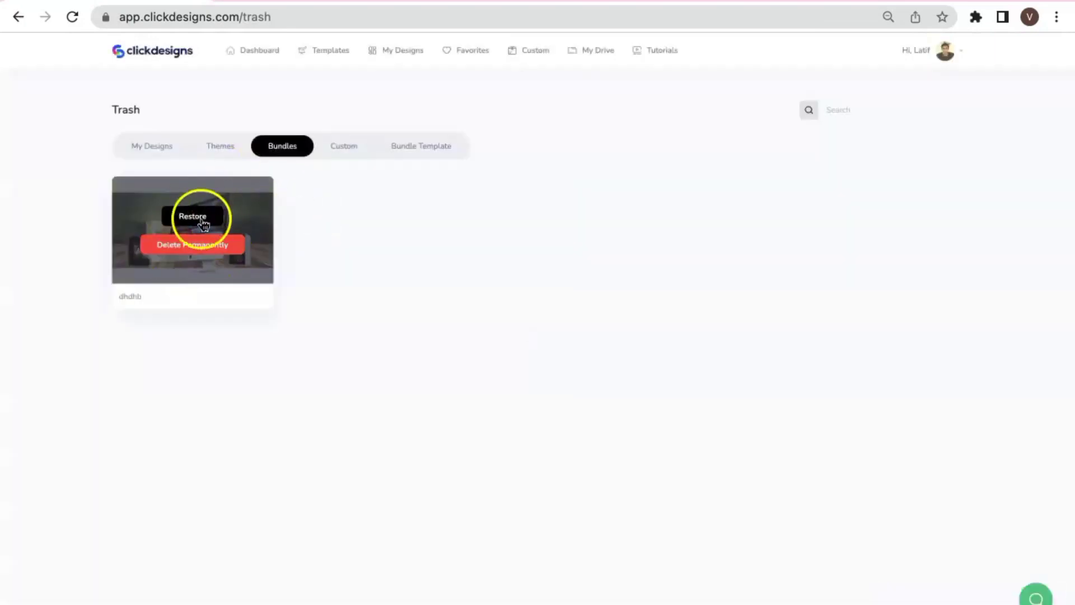
left_click(203, 224)
left_click(607, 364)
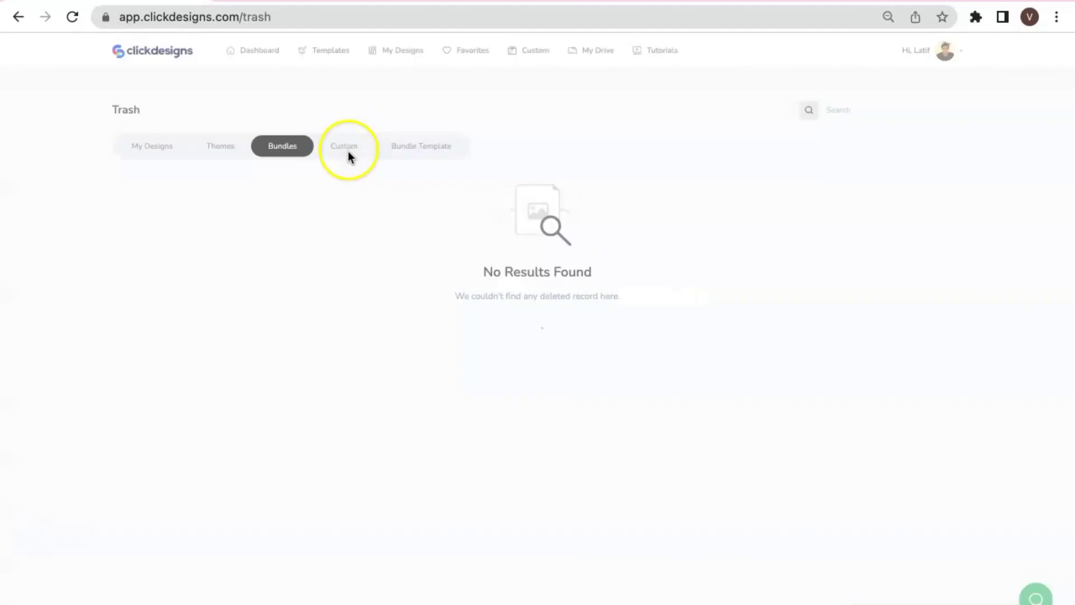
left_click(346, 149)
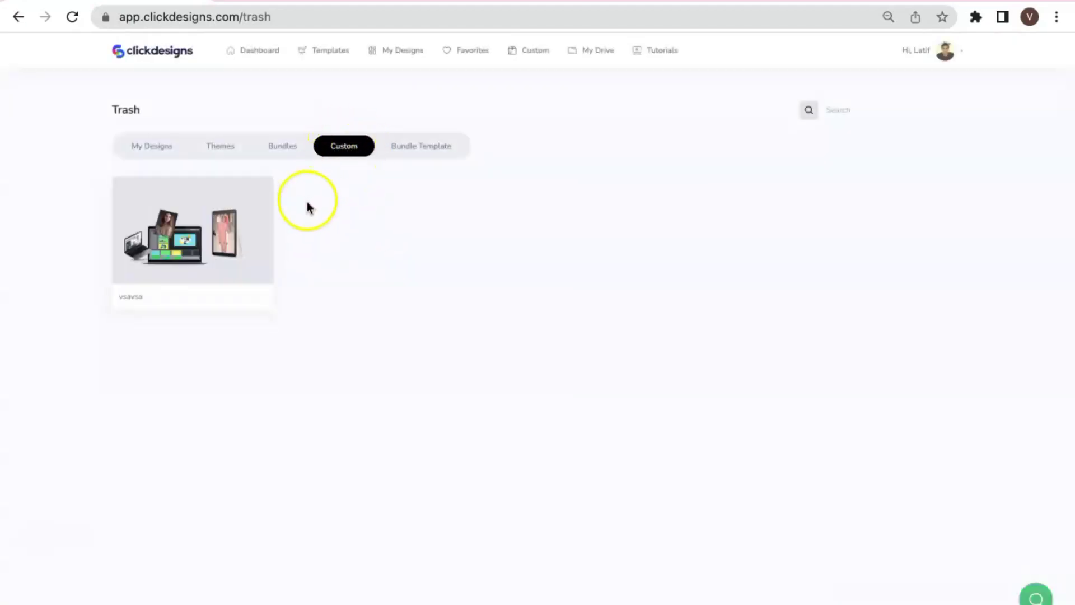
mouse_move(182, 212)
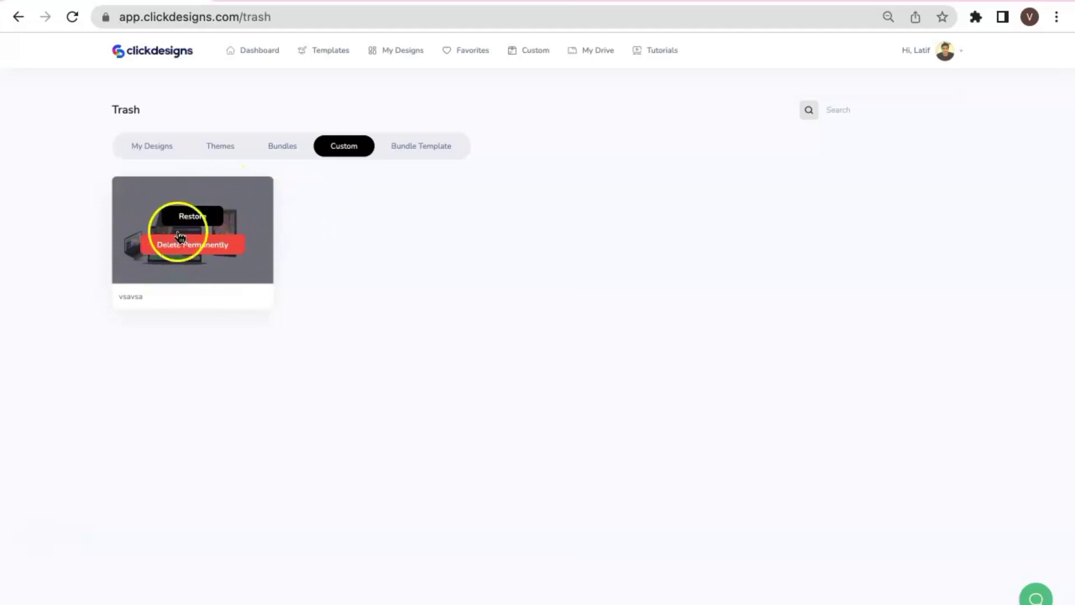
left_click(193, 217)
left_click(604, 361)
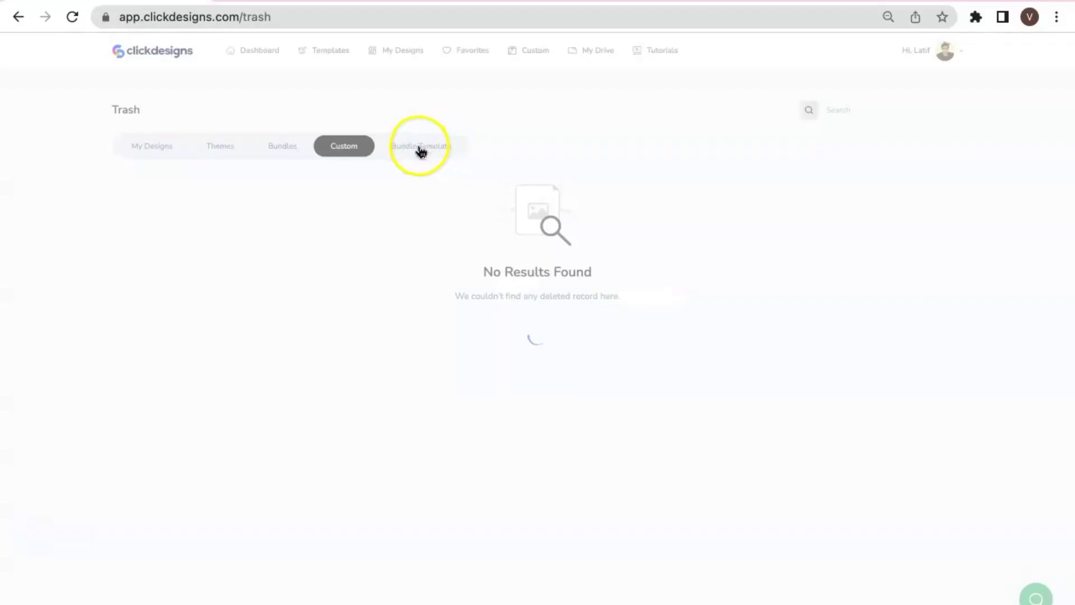
left_click(420, 147)
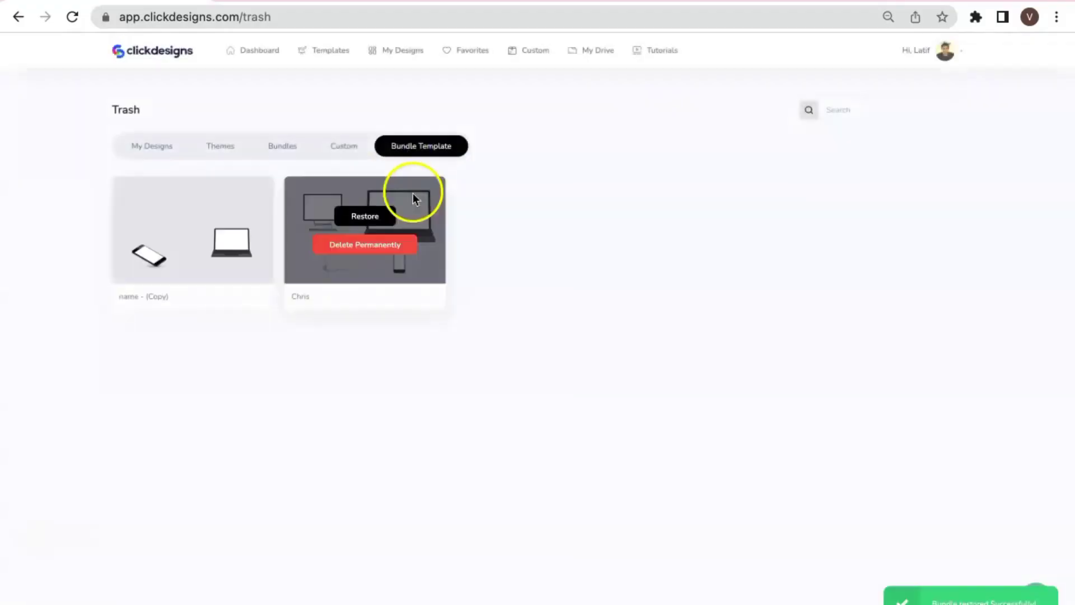
- Restore the name - (Copy) and Chris bundle templates, then reload the Trash page
mouse_move(173, 196)
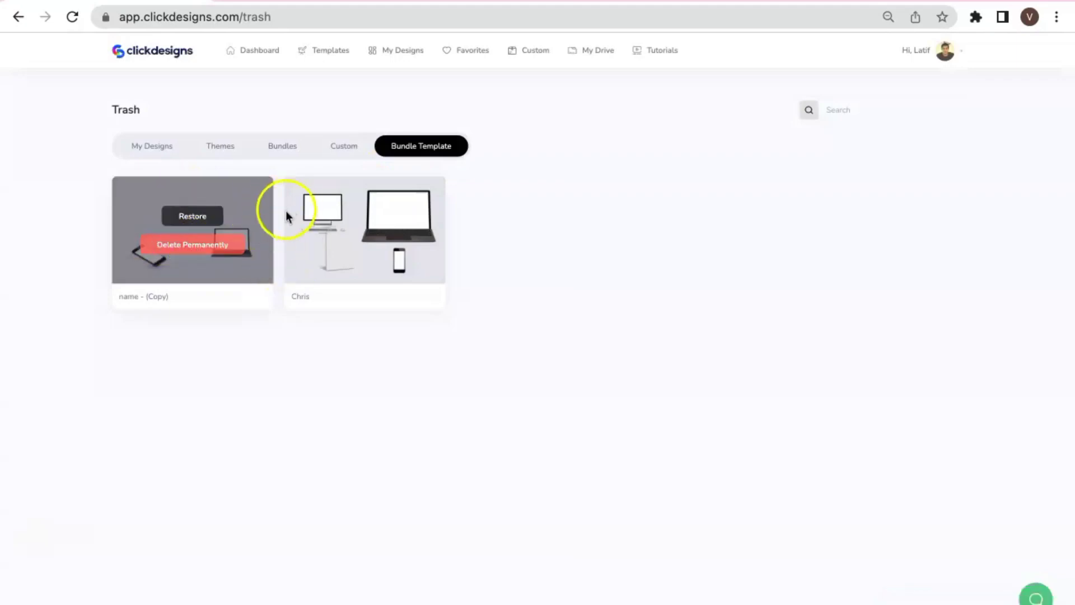
left_click(194, 215)
left_click(596, 365)
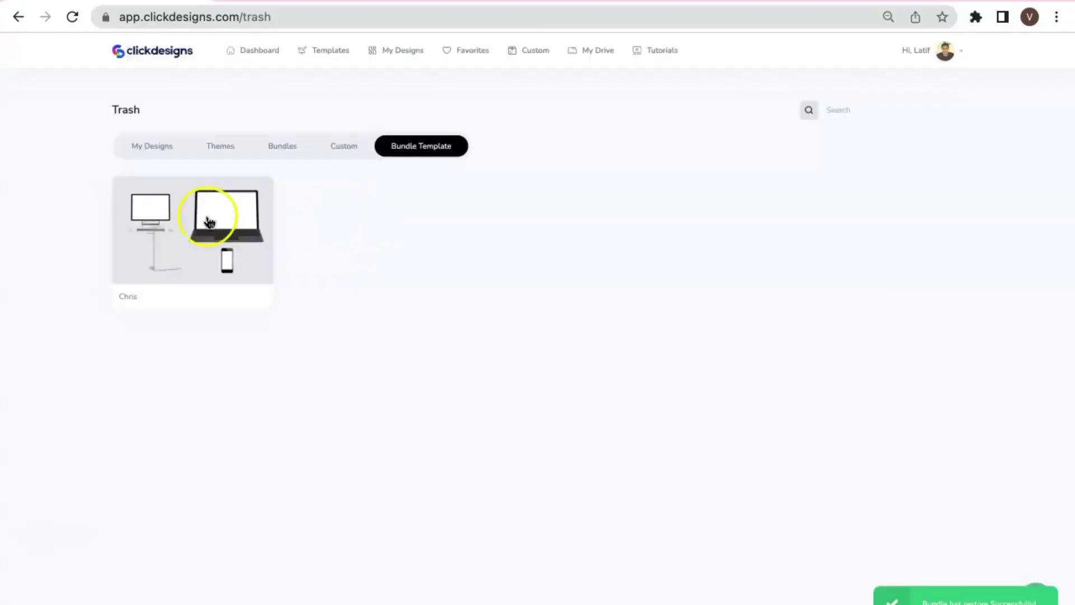
left_click(194, 217)
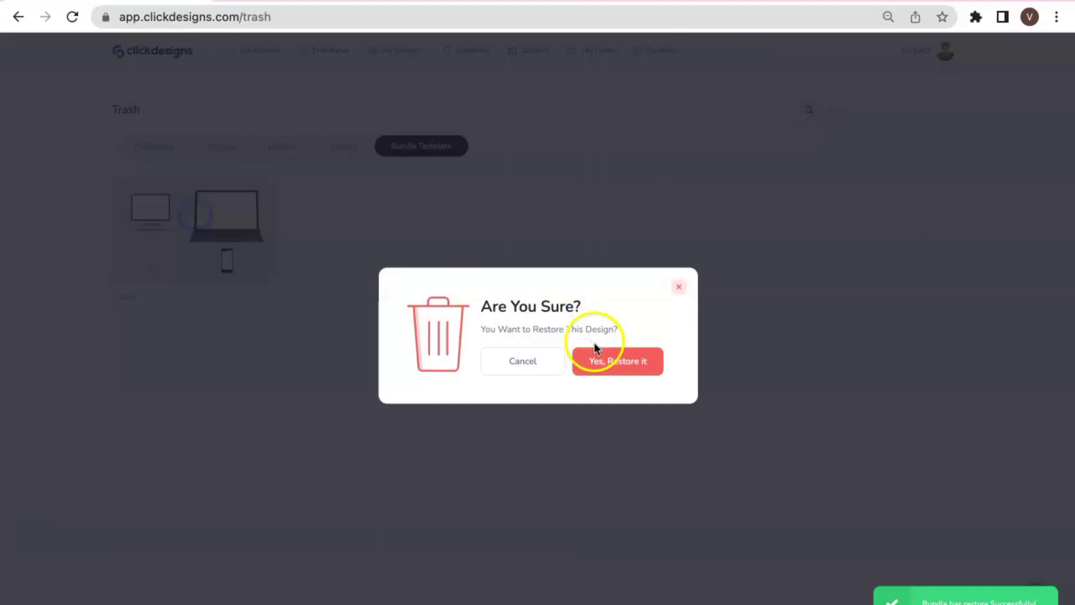
left_click(617, 364)
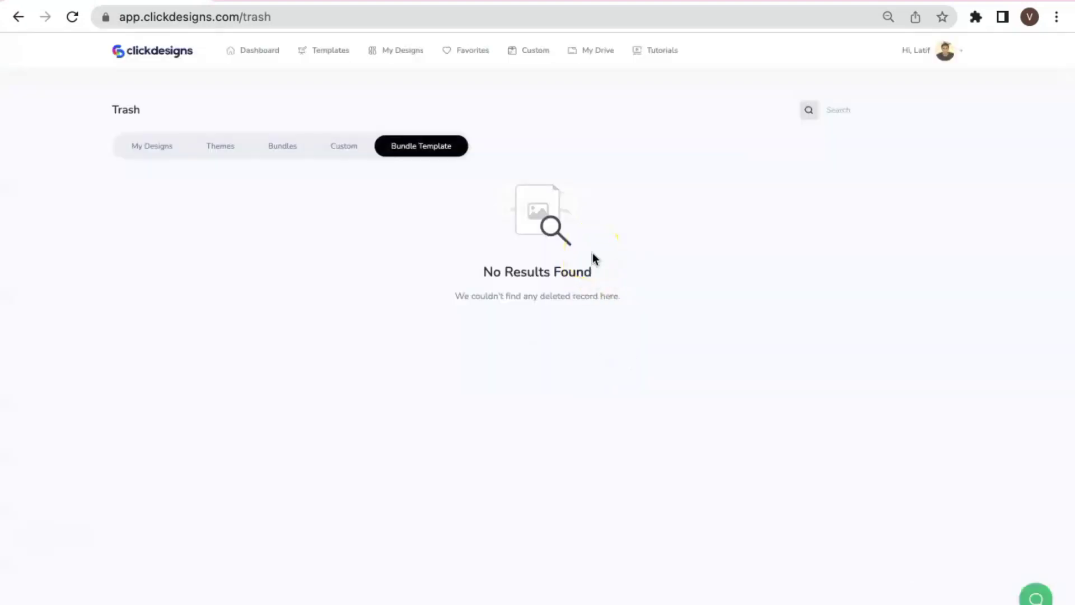
left_click(963, 53)
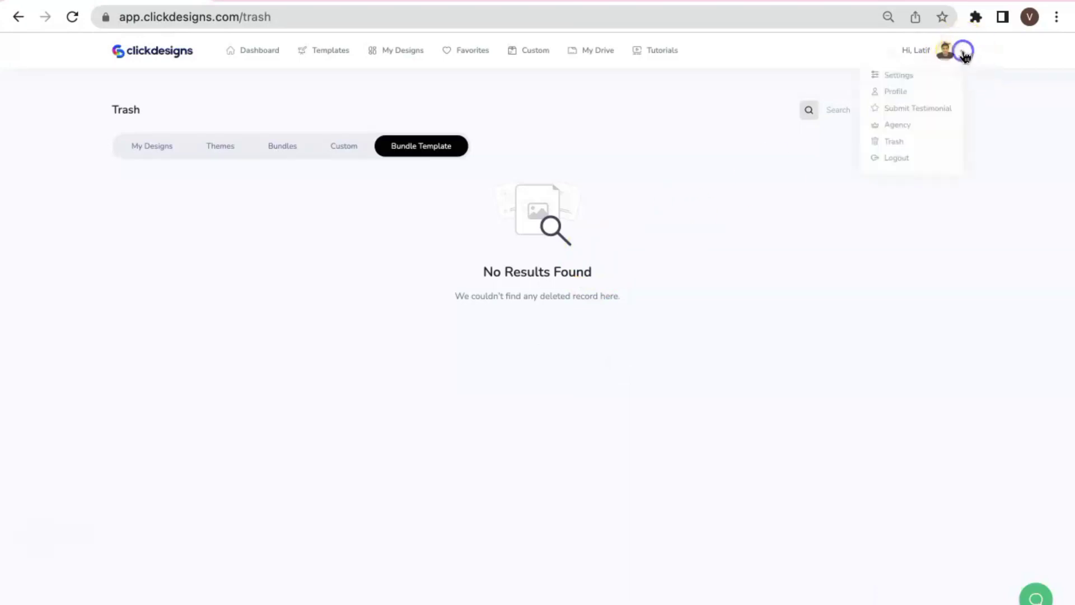
left_click(896, 143)
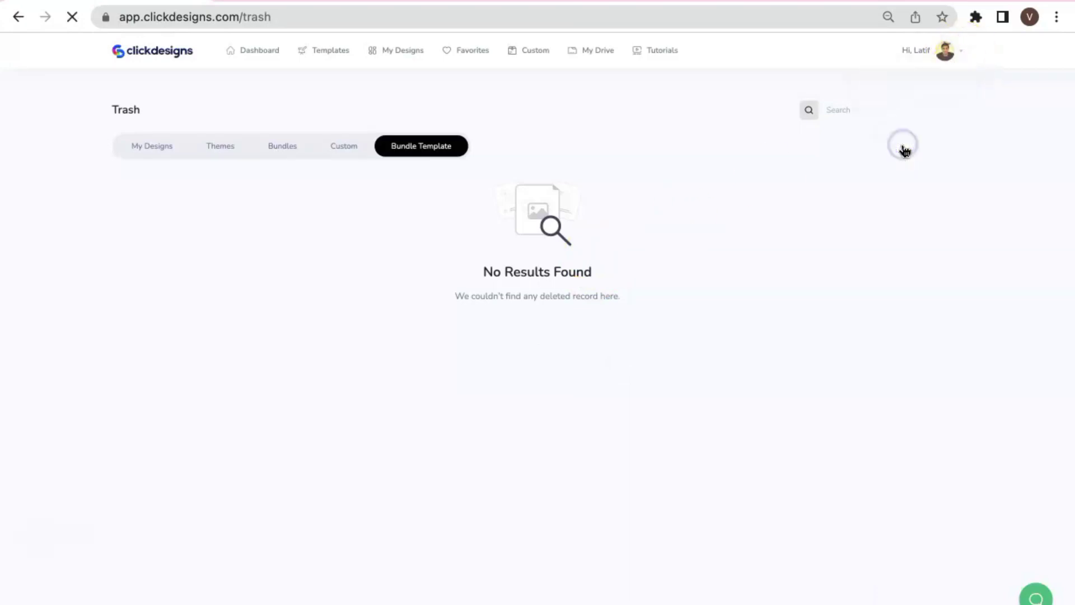